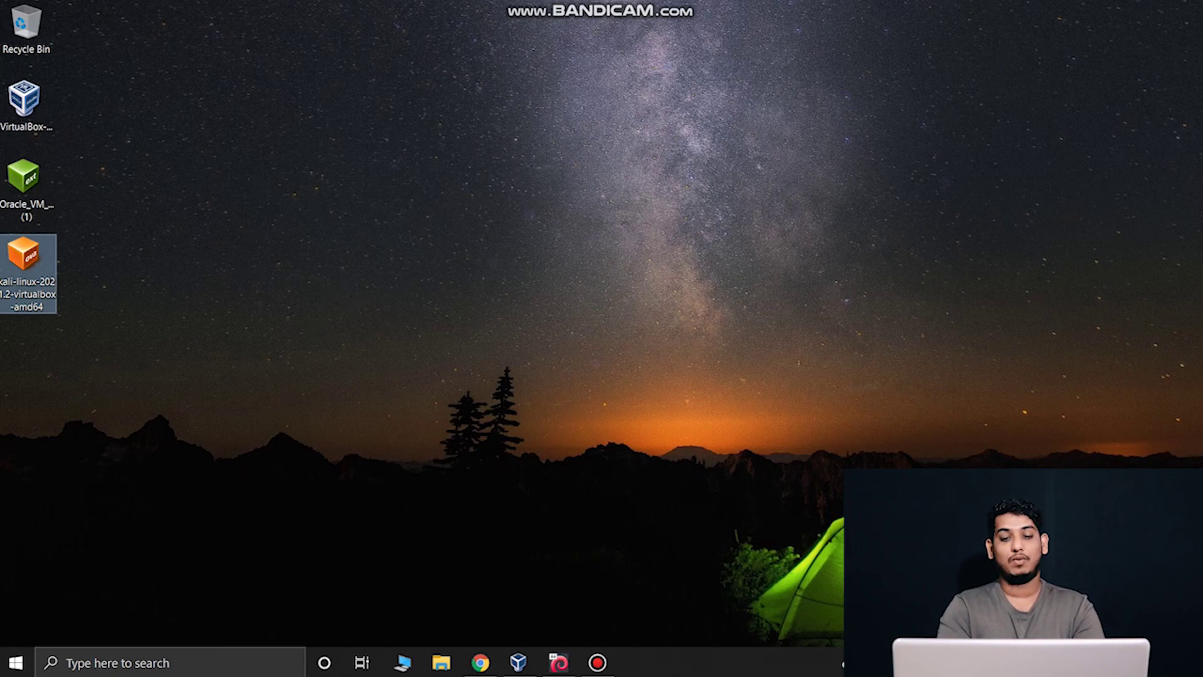
# - Switch to Chrome and view the VirtualBox home page and its web address
pyautogui.click(481, 662)
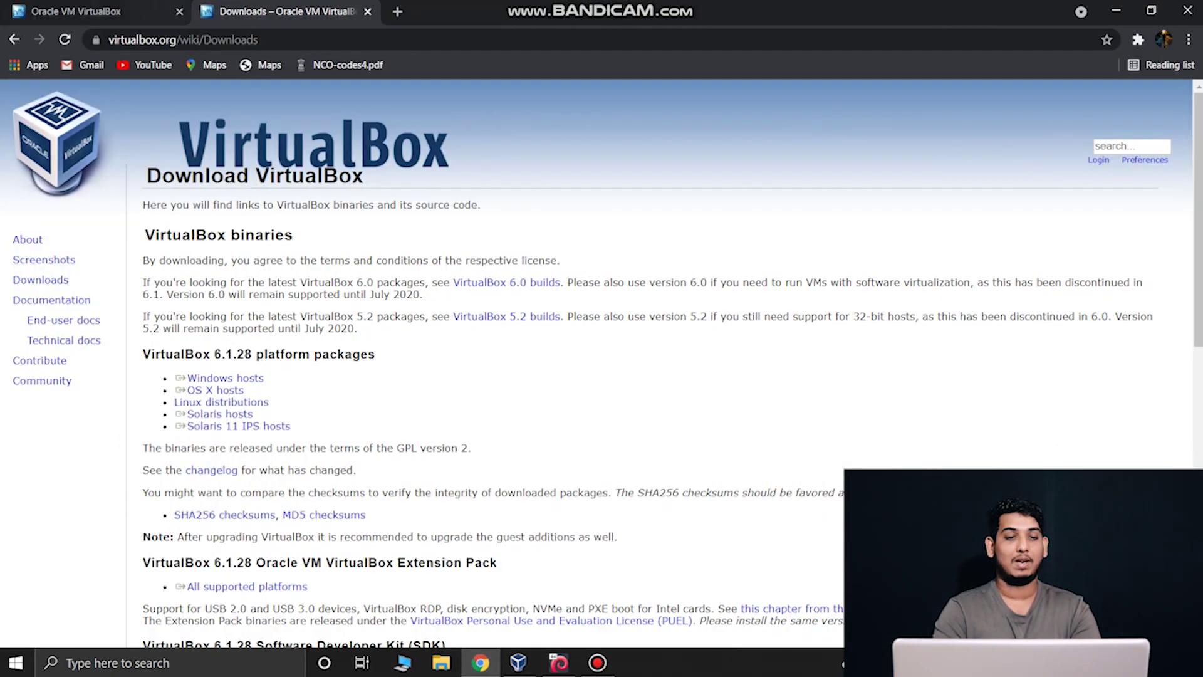
pyautogui.click(88, 11)
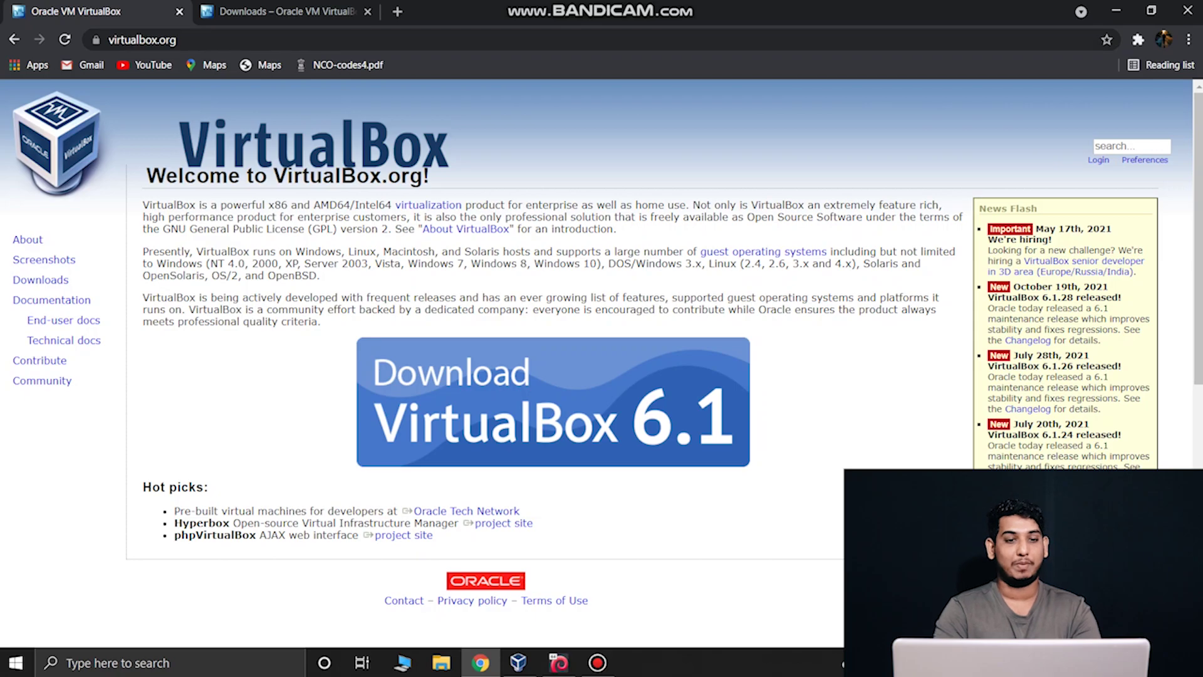
pyautogui.doubleClick(169, 41)
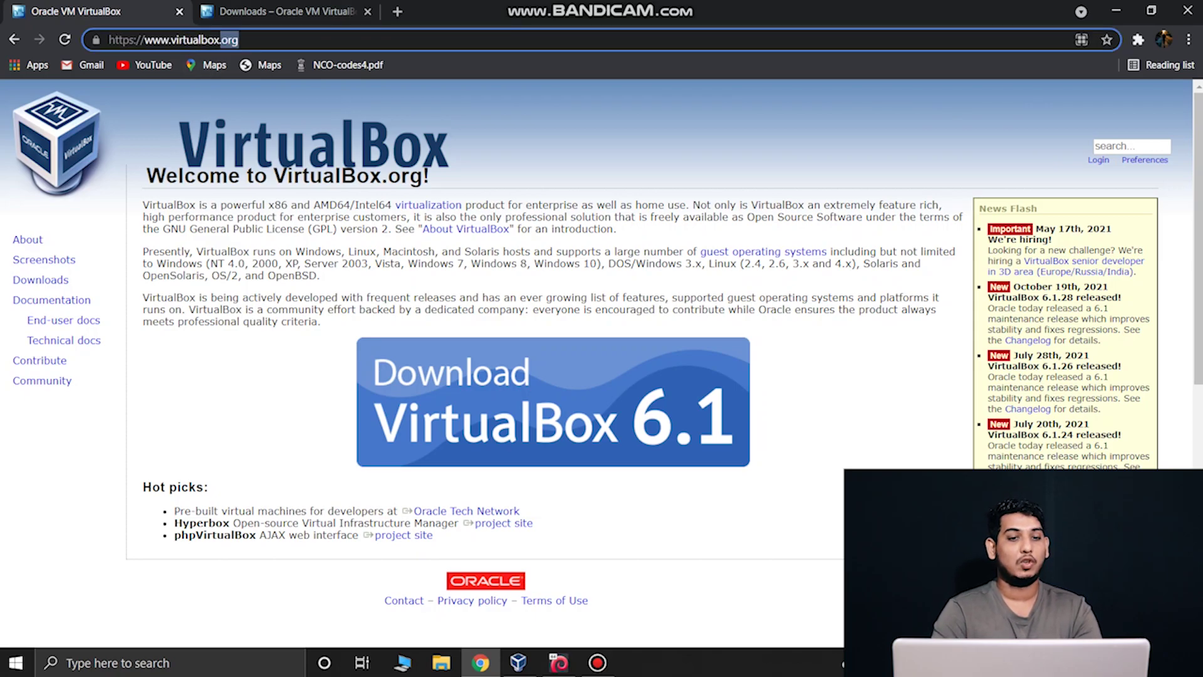
# - Search the web for virtual box in a new tab, open the virtualbox.org home page, and close that tab
pyautogui.click(397, 11)
pyautogui.write('vir')
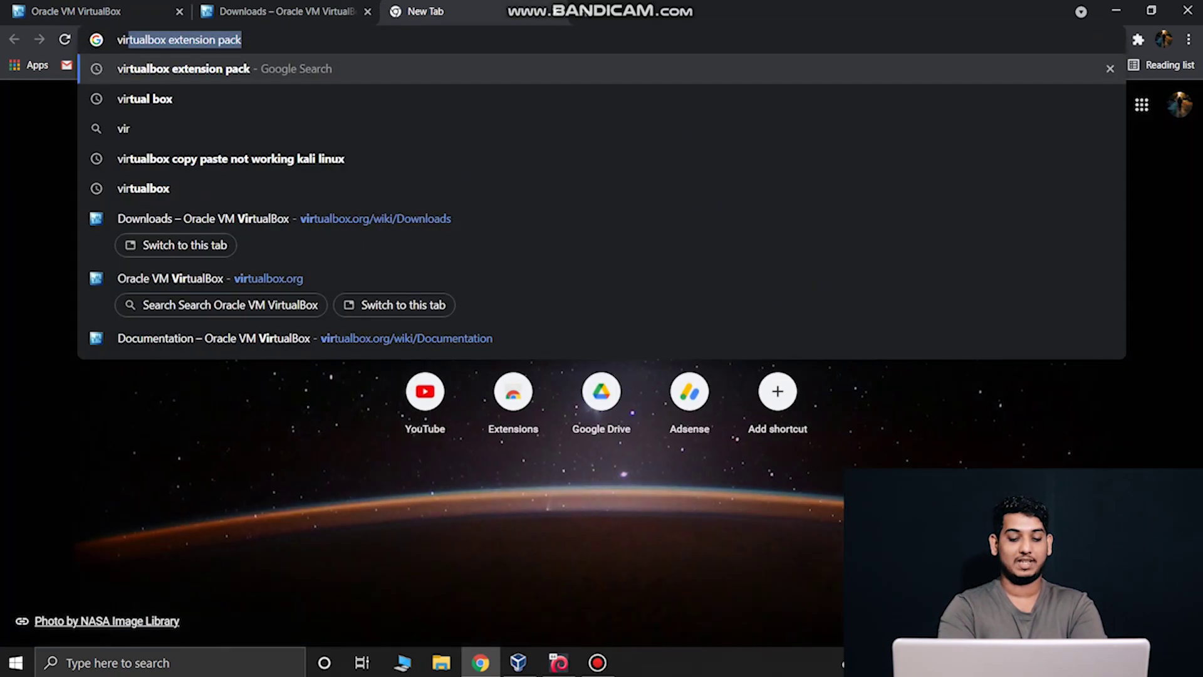
pyautogui.press('Down')
pyautogui.press('Return')
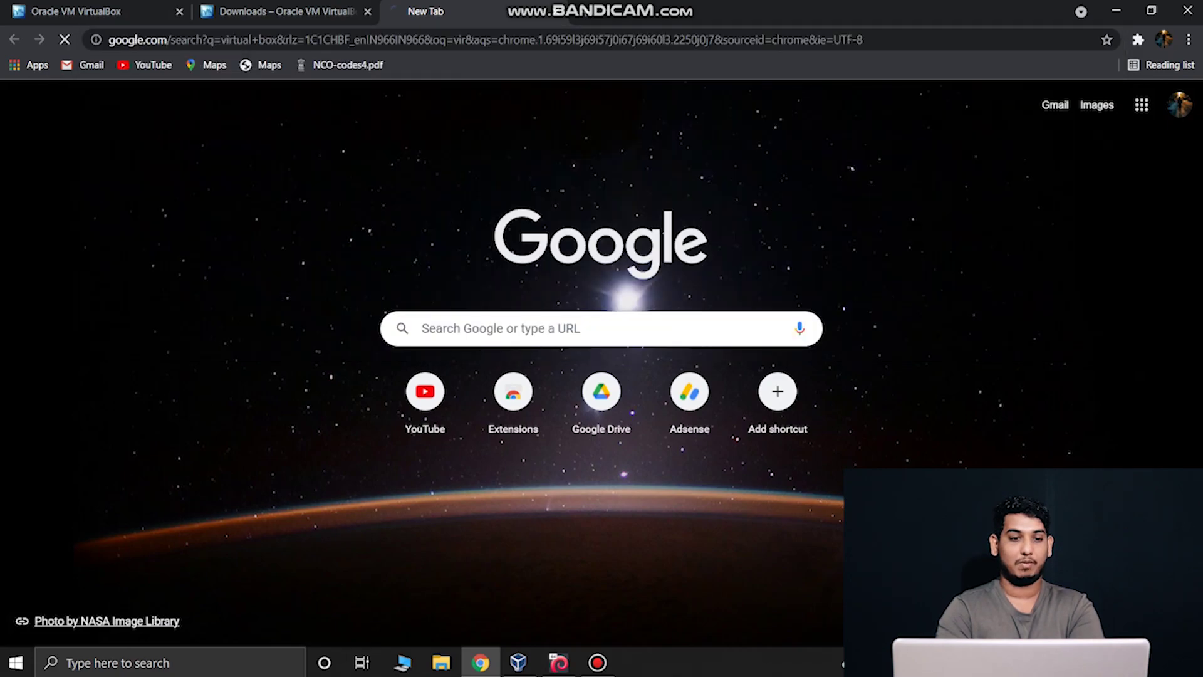
pyautogui.click(213, 283)
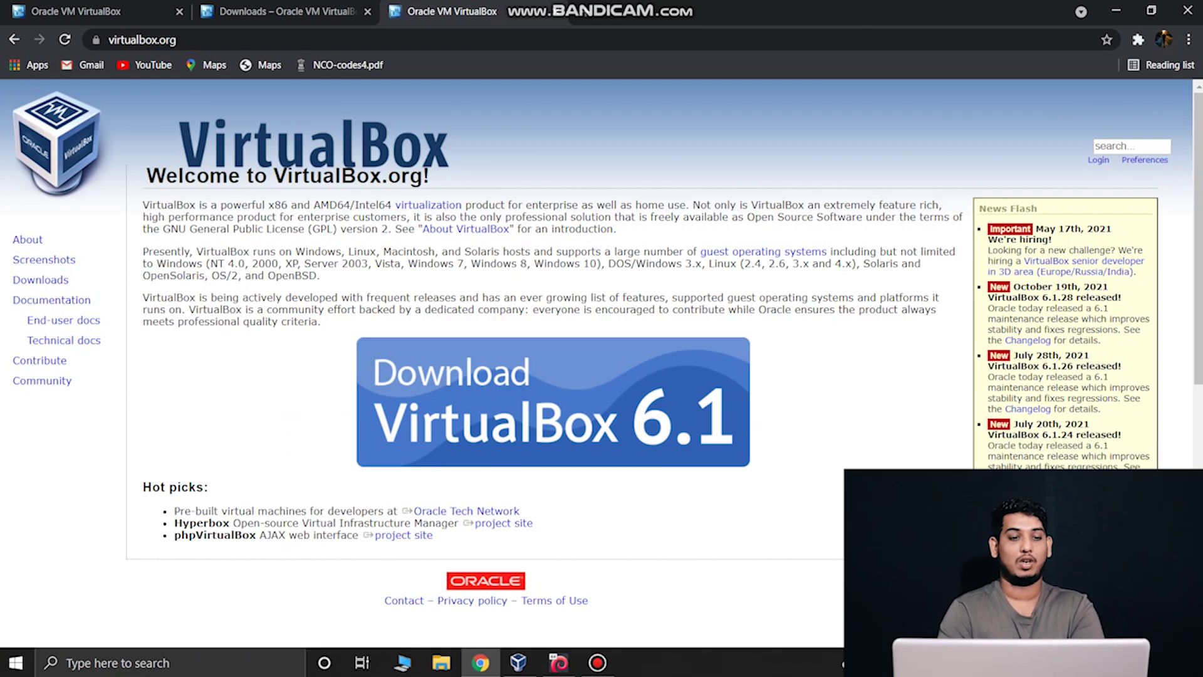
pyautogui.hotkey('ctrl', 'w')
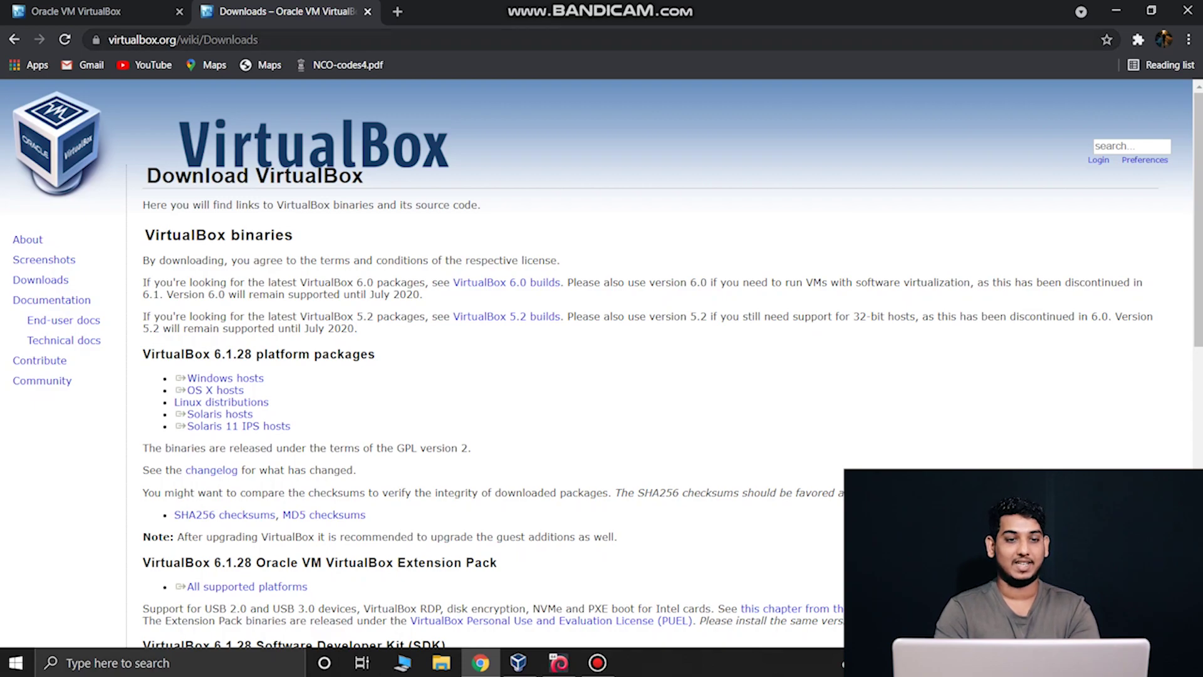
pyautogui.doubleClick(231, 39)
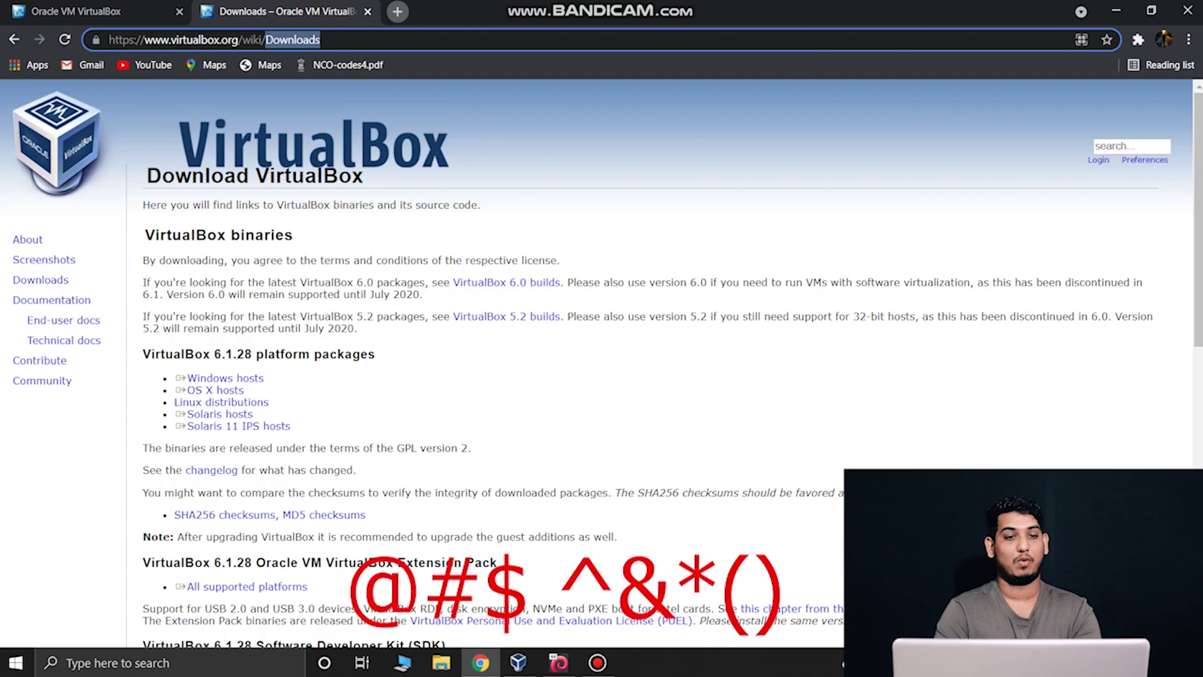
# - Search the web for virtual box in a new tab and open the VirtualBox downloads page from the results
pyautogui.click(398, 11)
pyautogui.write('vi')
pyautogui.press('Return')
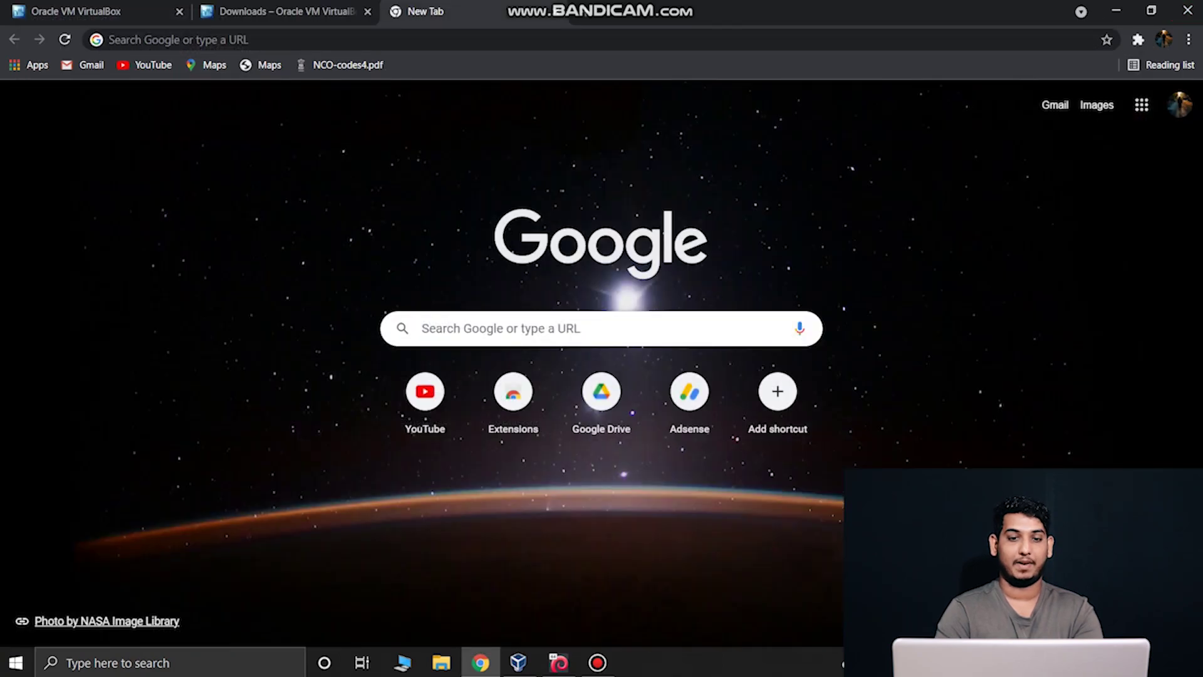
pyautogui.hotkey('ctrl', 'l')
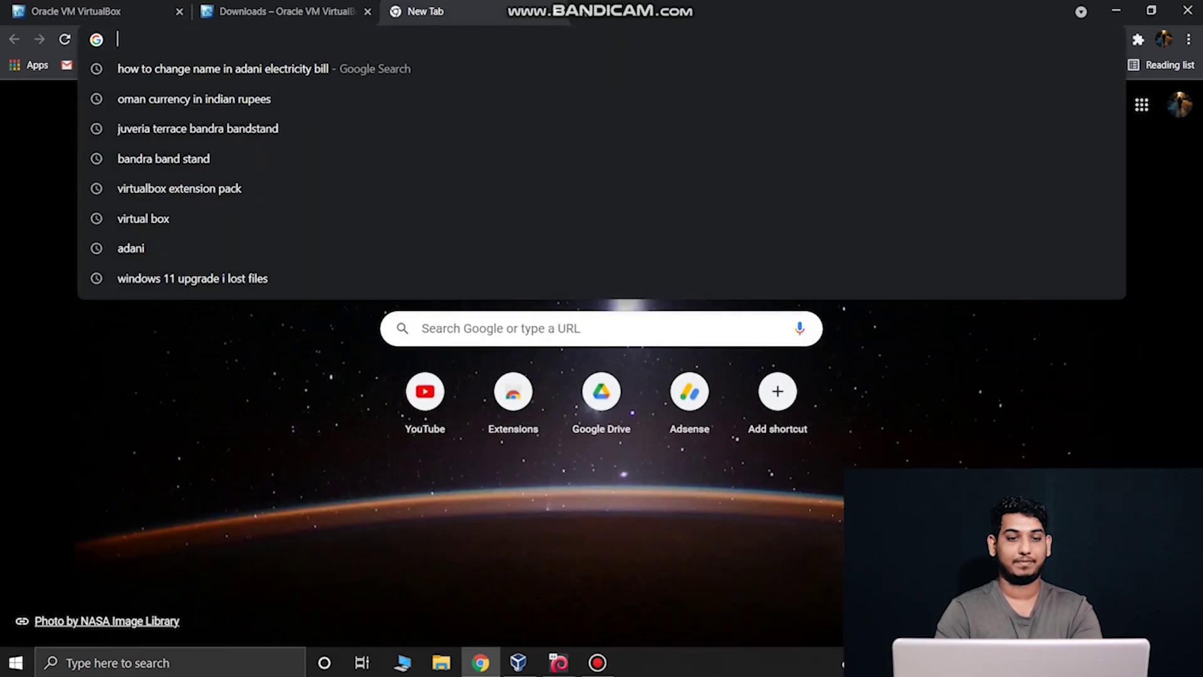
pyautogui.write('virtual box')
pyautogui.press('Return')
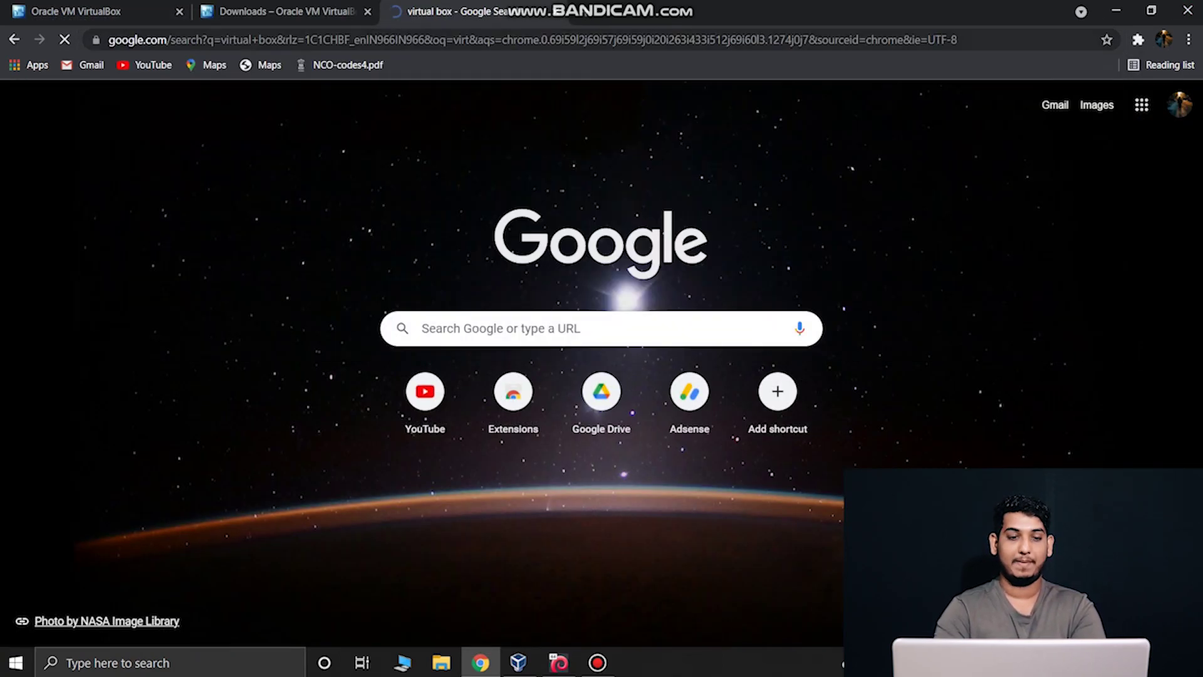
pyautogui.click(210, 385)
# - Start downloading the VirtualBox 6.1.28 Windows hosts package and cancel the download
pyautogui.moveTo(267, 378); pyautogui.dragTo(174, 378)
pyautogui.click(339, 389)
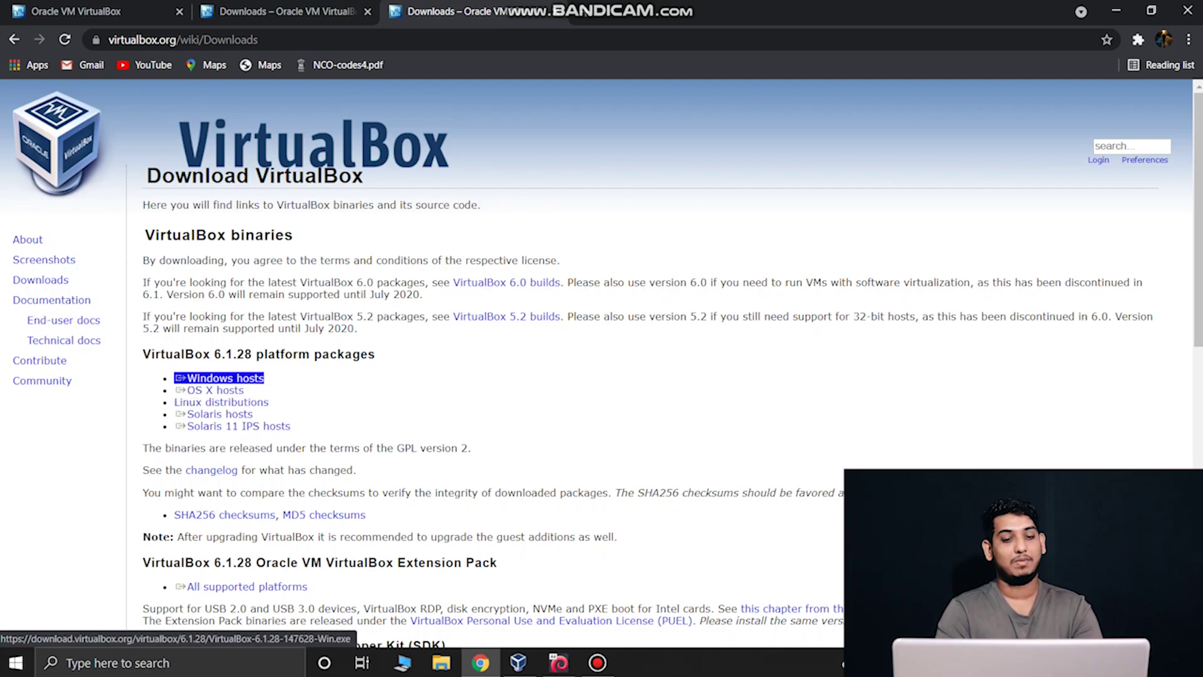
pyautogui.press('Return')
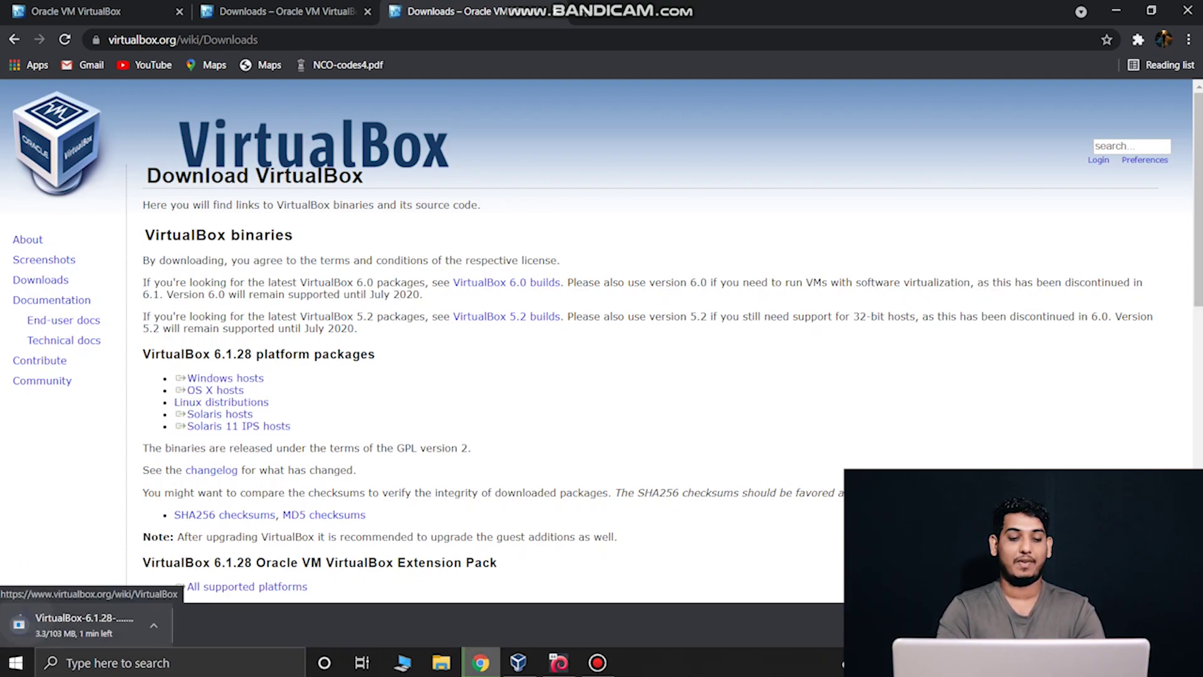
pyautogui.click(165, 626)
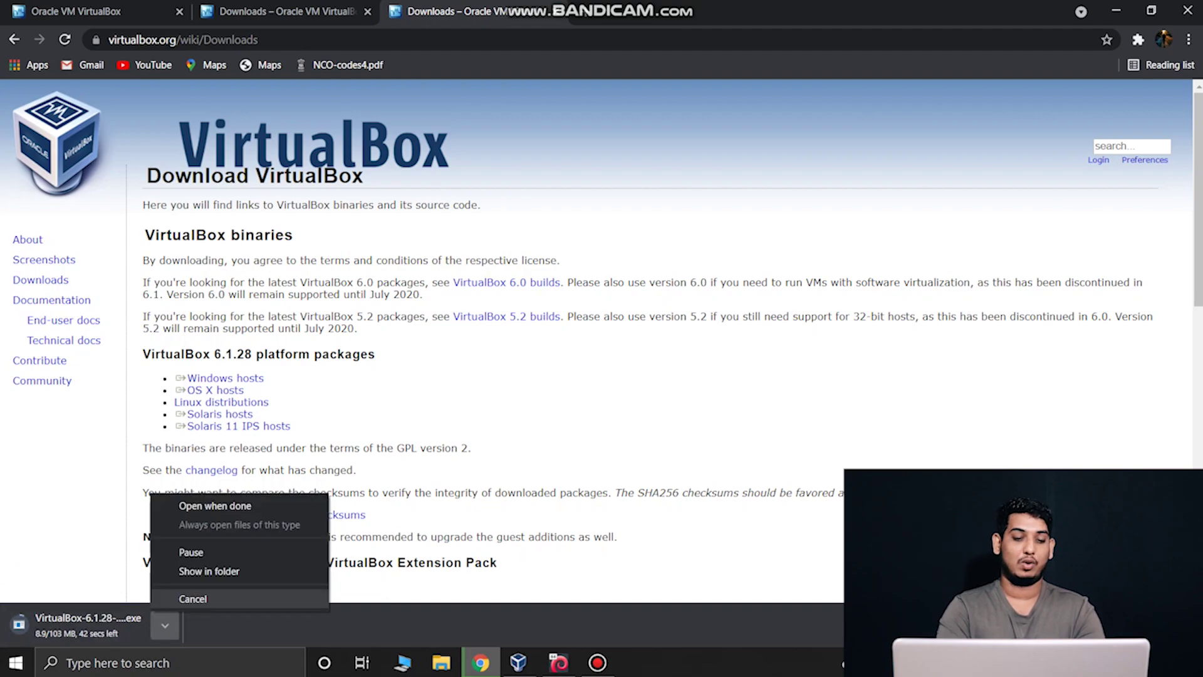
pyautogui.click(188, 598)
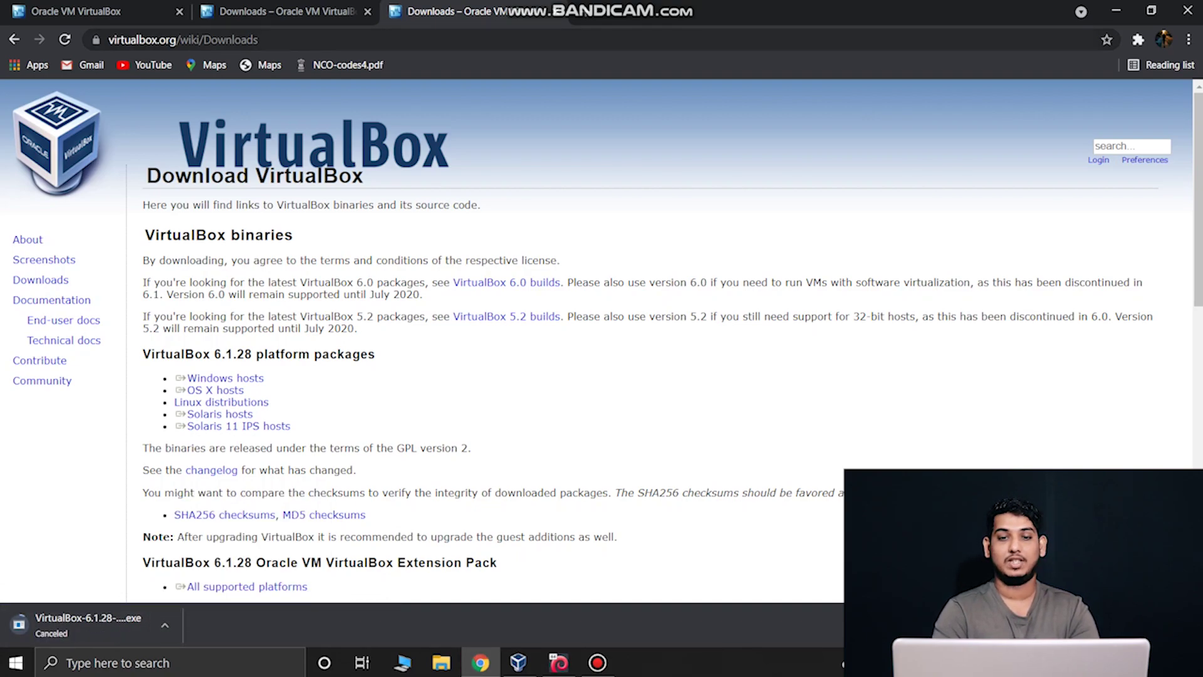
# - Search the web for kali linux in a new tab and open the official kali.org site
pyautogui.hotkey('ctrl', 't')
pyautogui.write('kal')
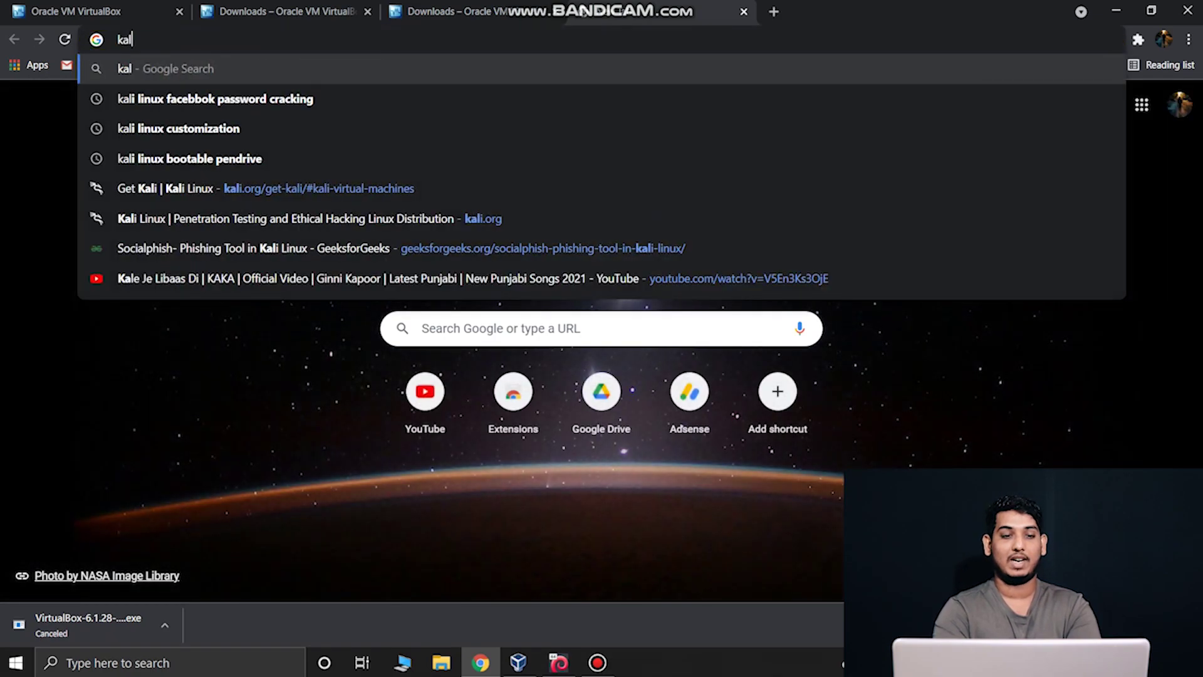
pyautogui.write('i linux')
pyautogui.press('Return')
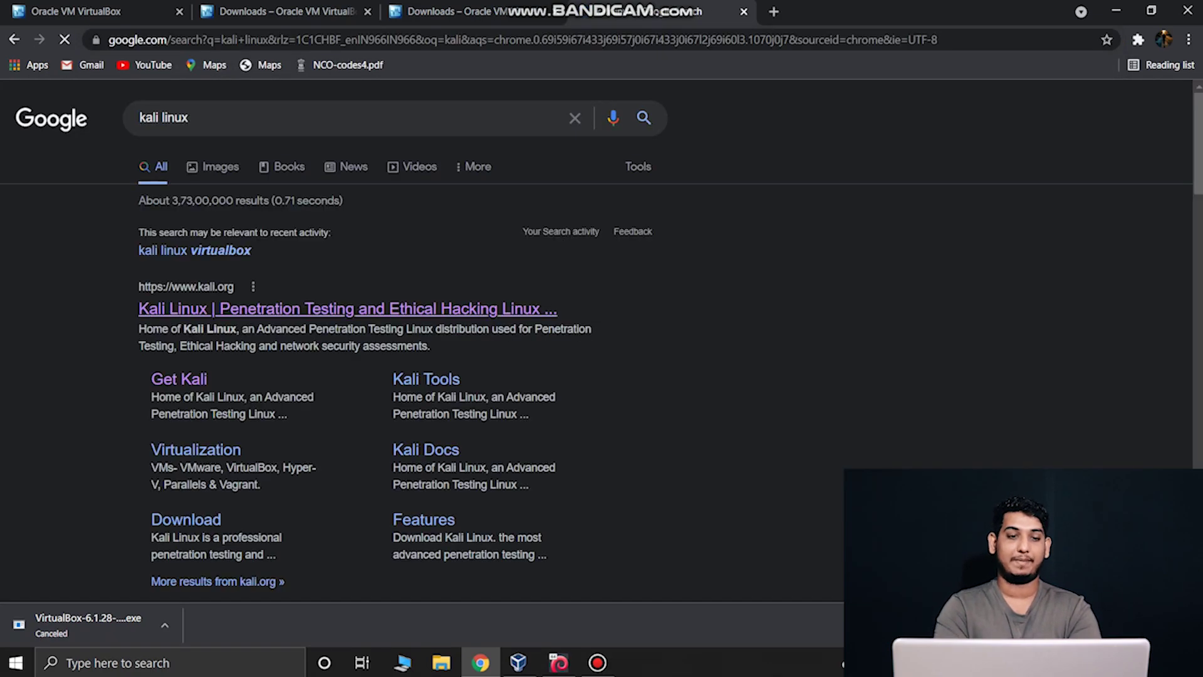
pyautogui.click(348, 308)
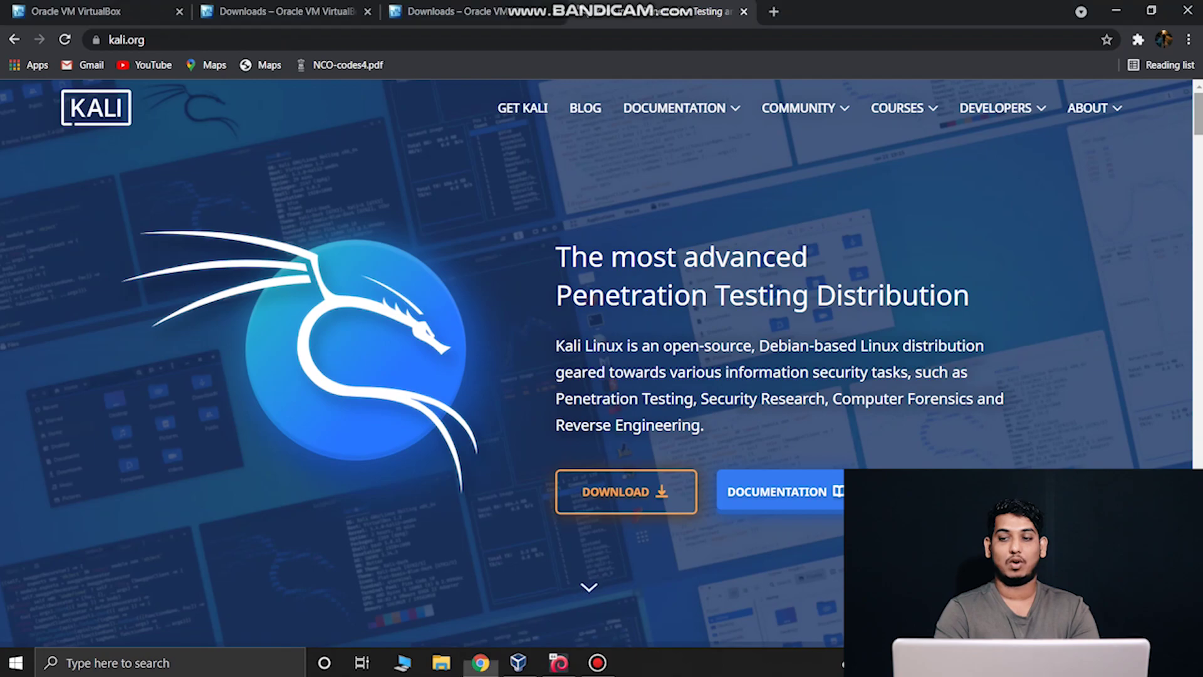
# - Look through the Kali home page's platform, desktop and latest news sections, and return to its beginning
pyautogui.scroll(-8, 595, 364)
pyautogui.scroll(-15, 595, 364)
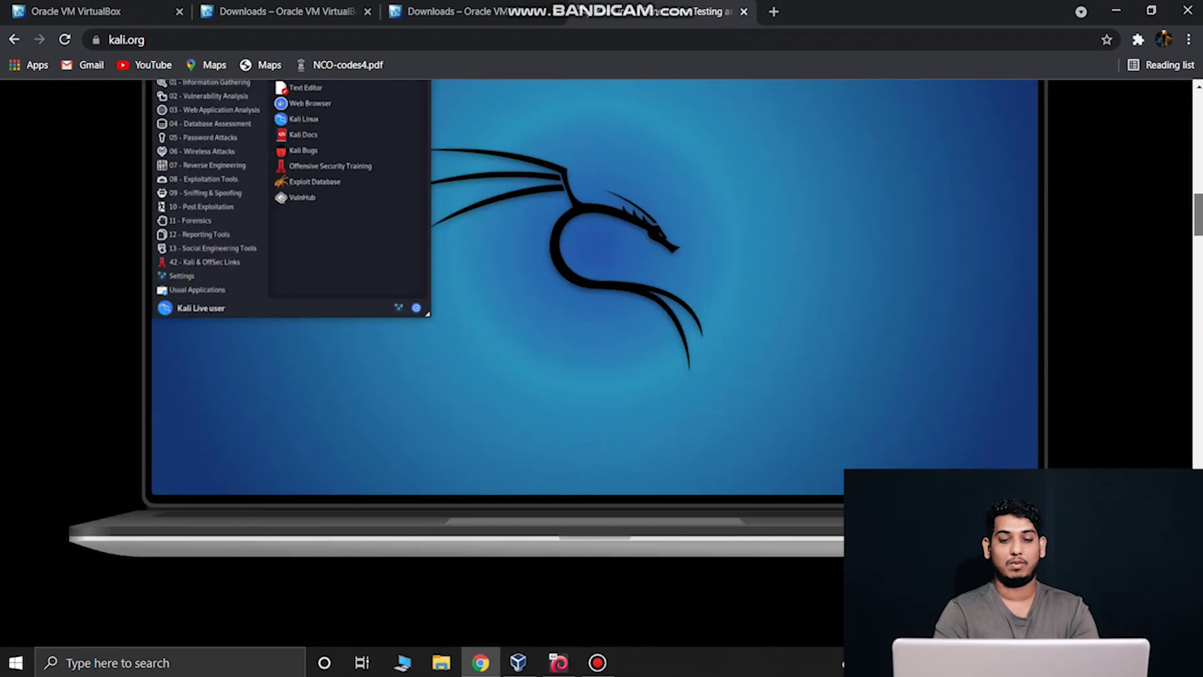
pyautogui.scroll(-5, 595, 364)
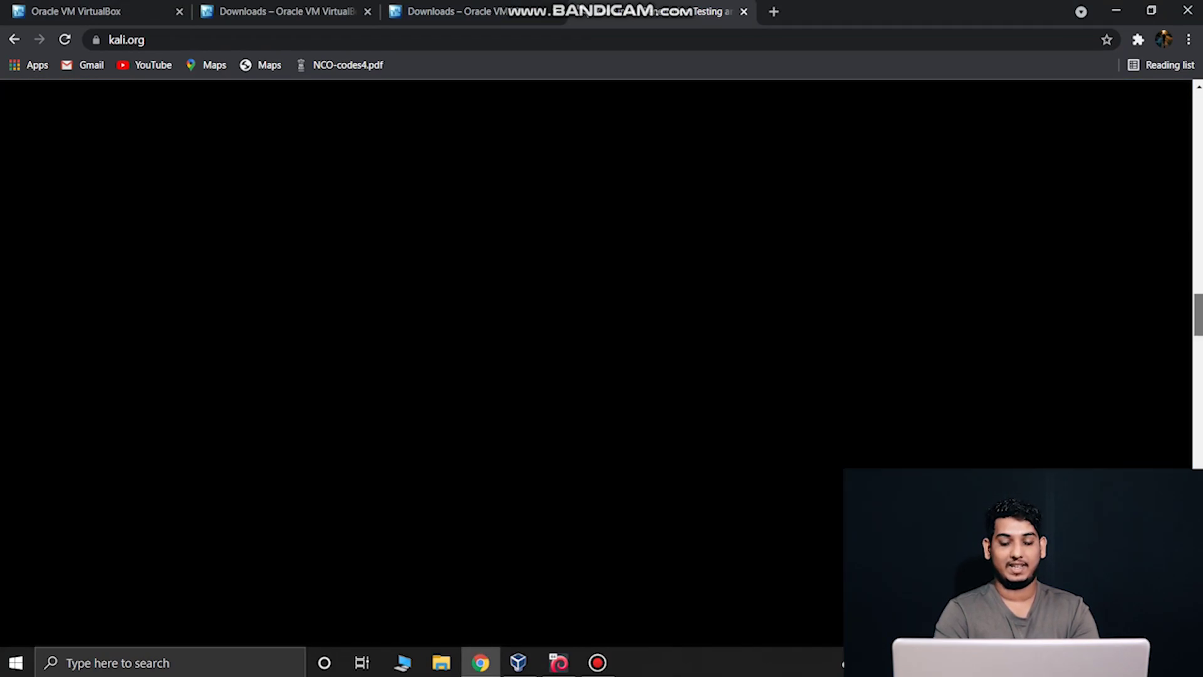
pyautogui.scroll(-12, 595, 364)
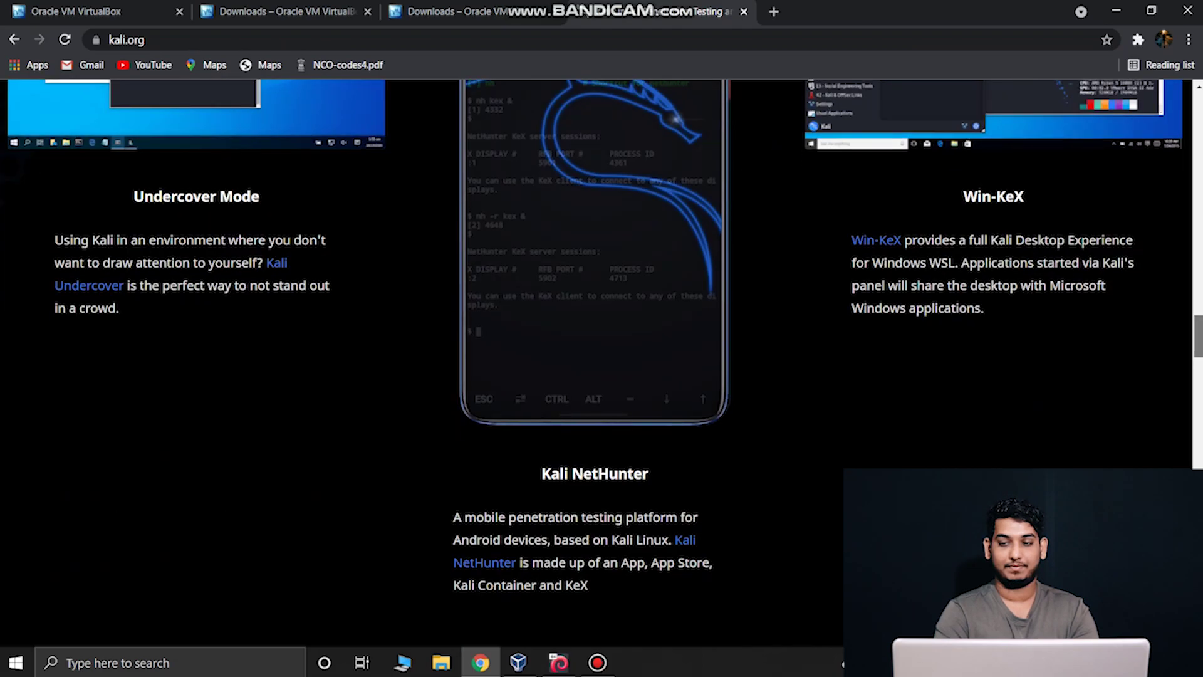
pyautogui.scroll(-3, 595, 363)
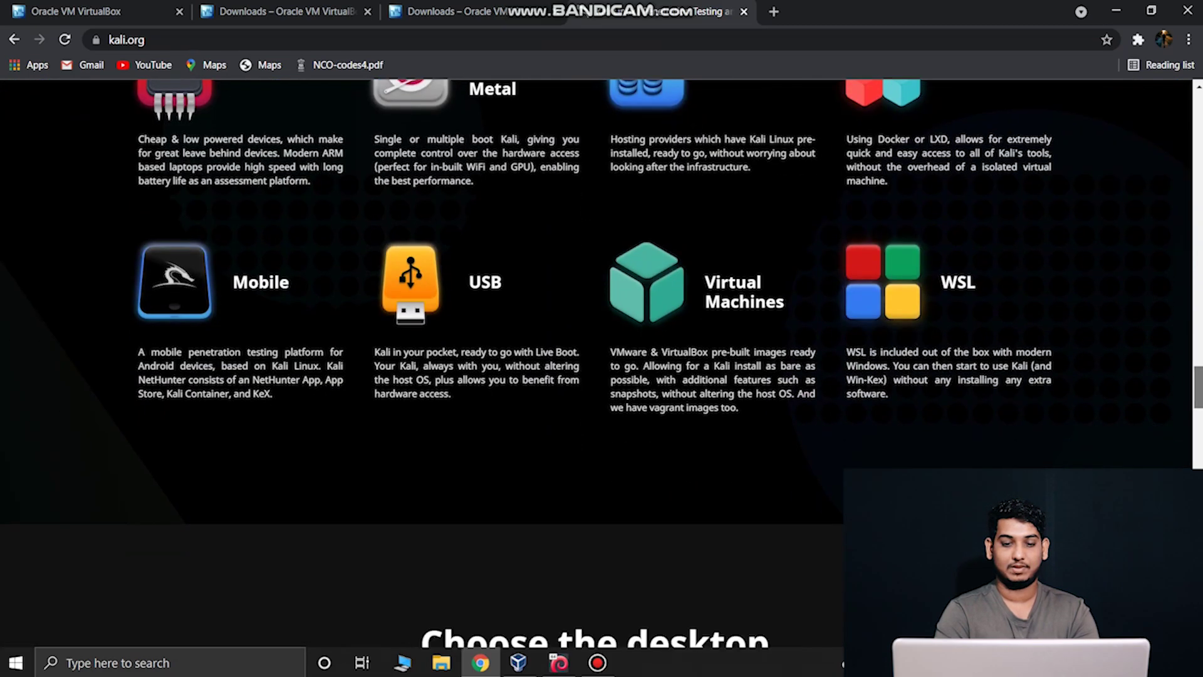
pyautogui.scroll(10, 595, 363)
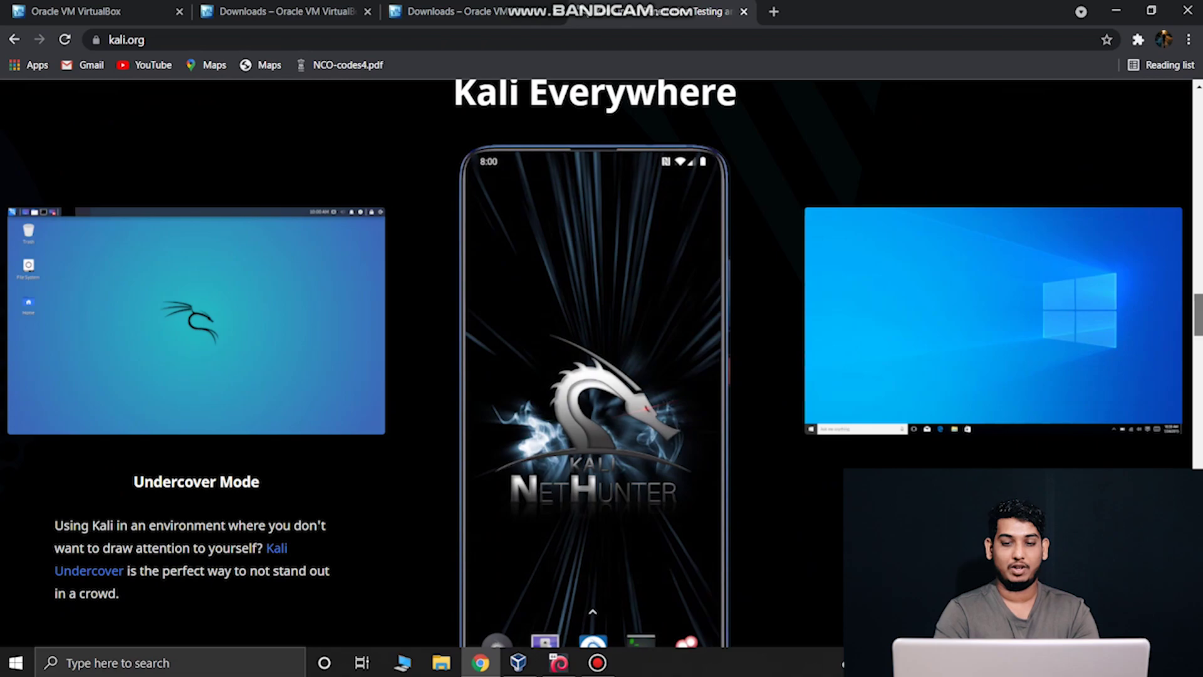
pyautogui.scroll(-10, 595, 363)
pyautogui.scroll(-15, 595, 364)
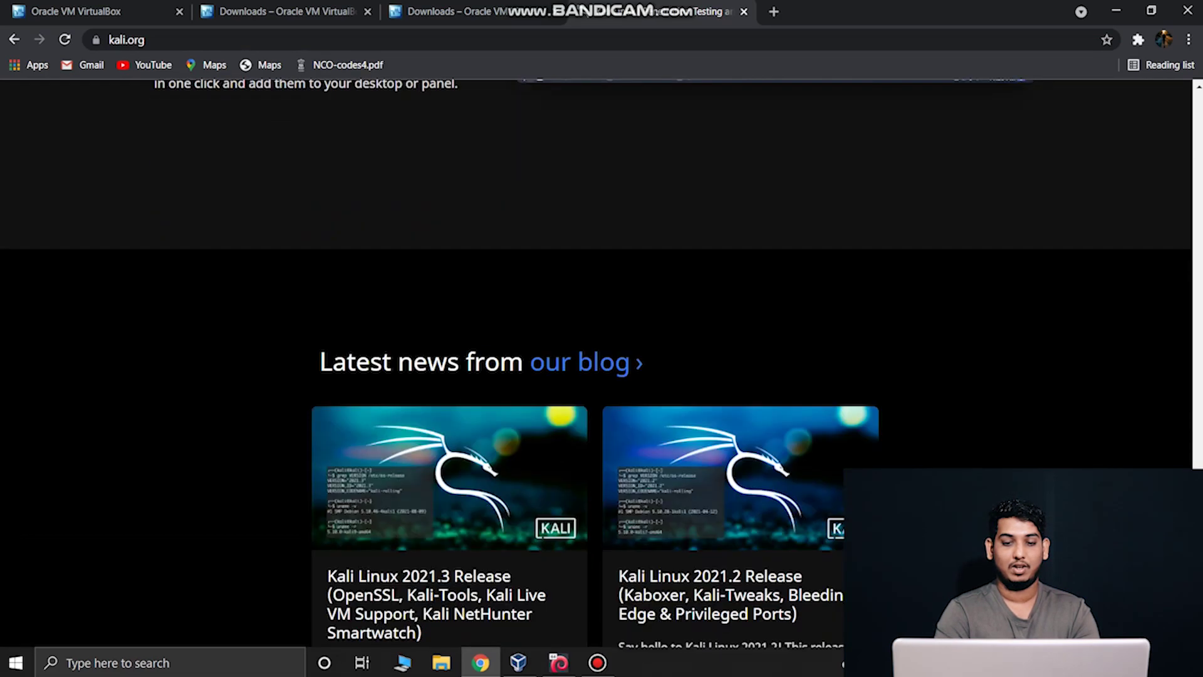
pyautogui.scroll(12, 595, 363)
pyautogui.scroll(15, 595, 363)
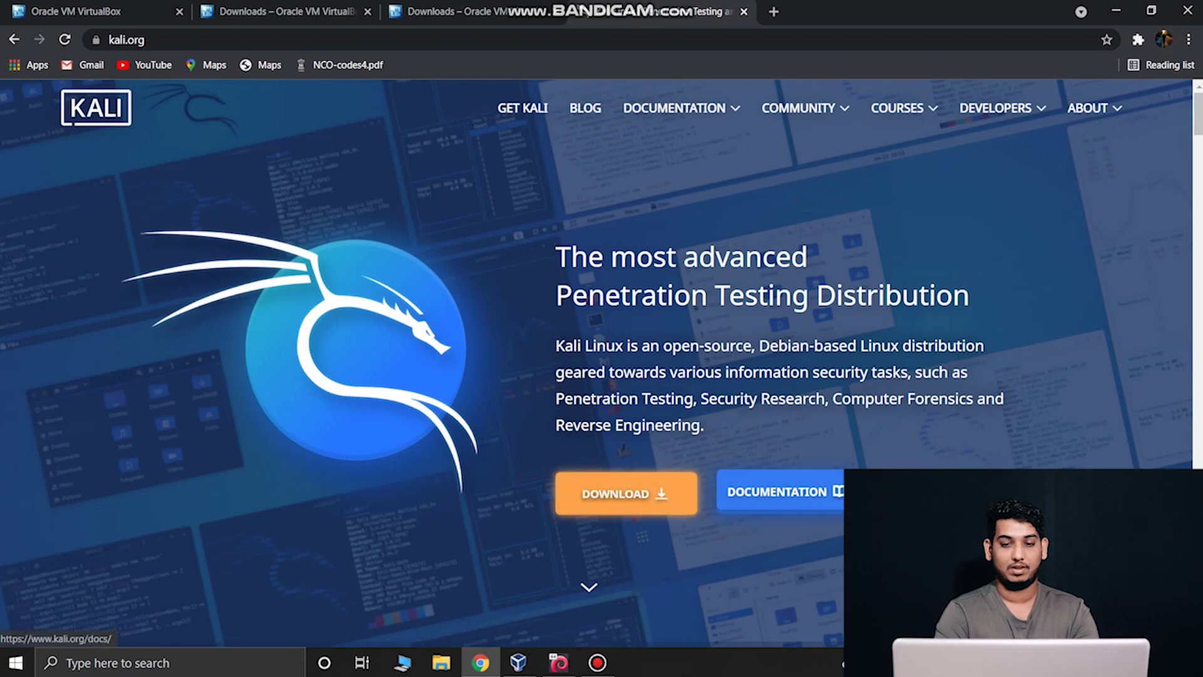
# - Open the Kali documentation, look over its subject categories, and return to the Kali home page
pyautogui.click(777, 492)
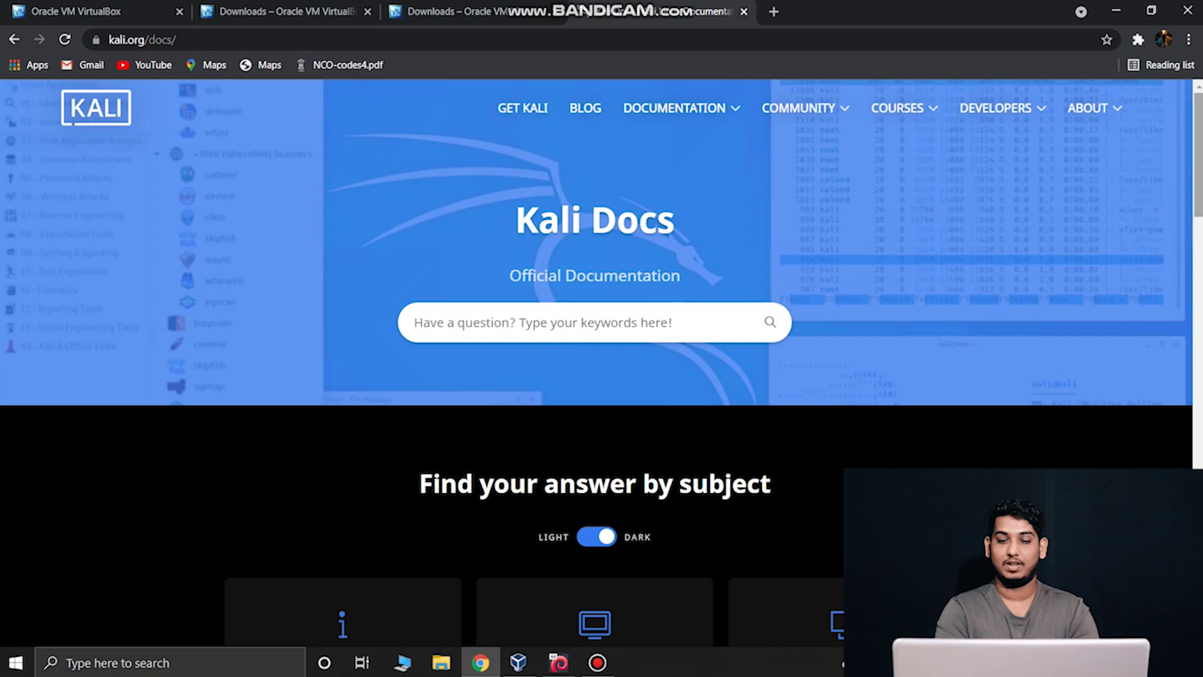
pyautogui.scroll(-6, 602, 361)
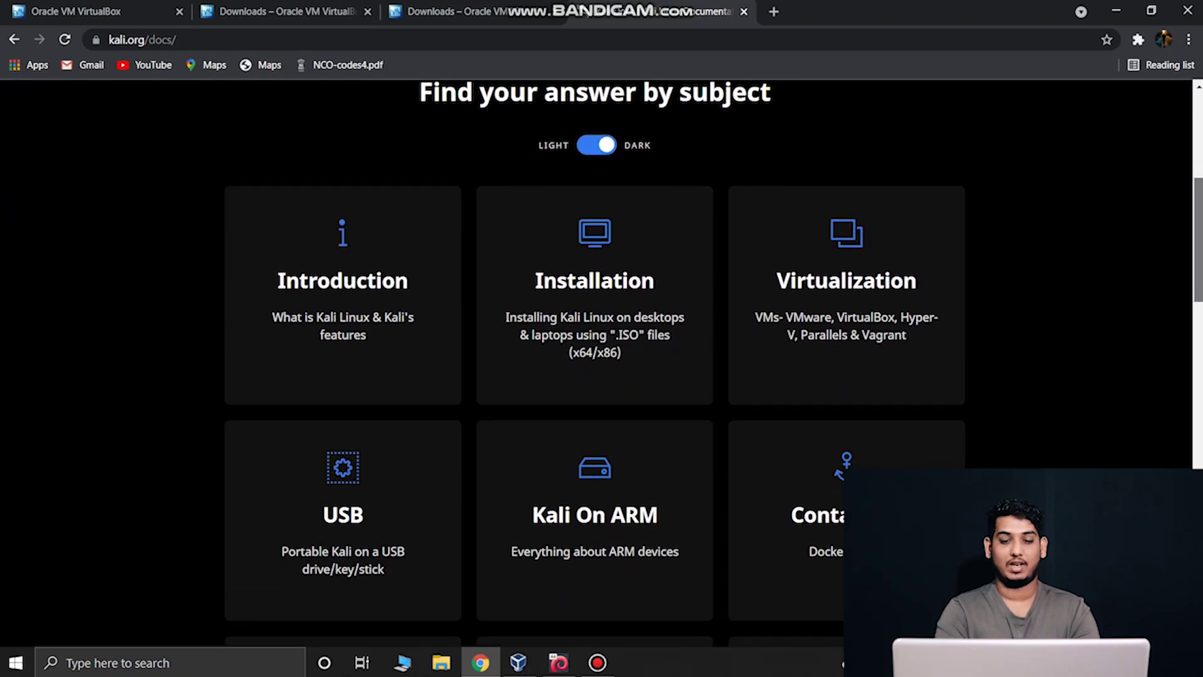
pyautogui.scroll(-10, 602, 361)
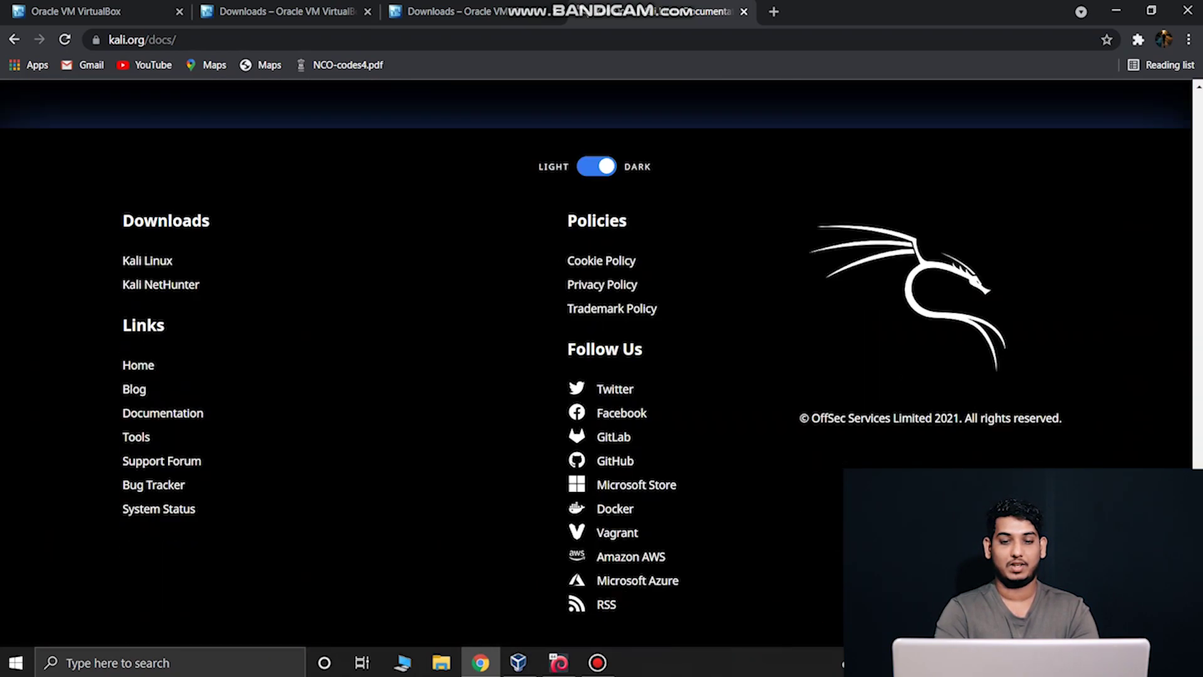
pyautogui.scroll(15, 601, 361)
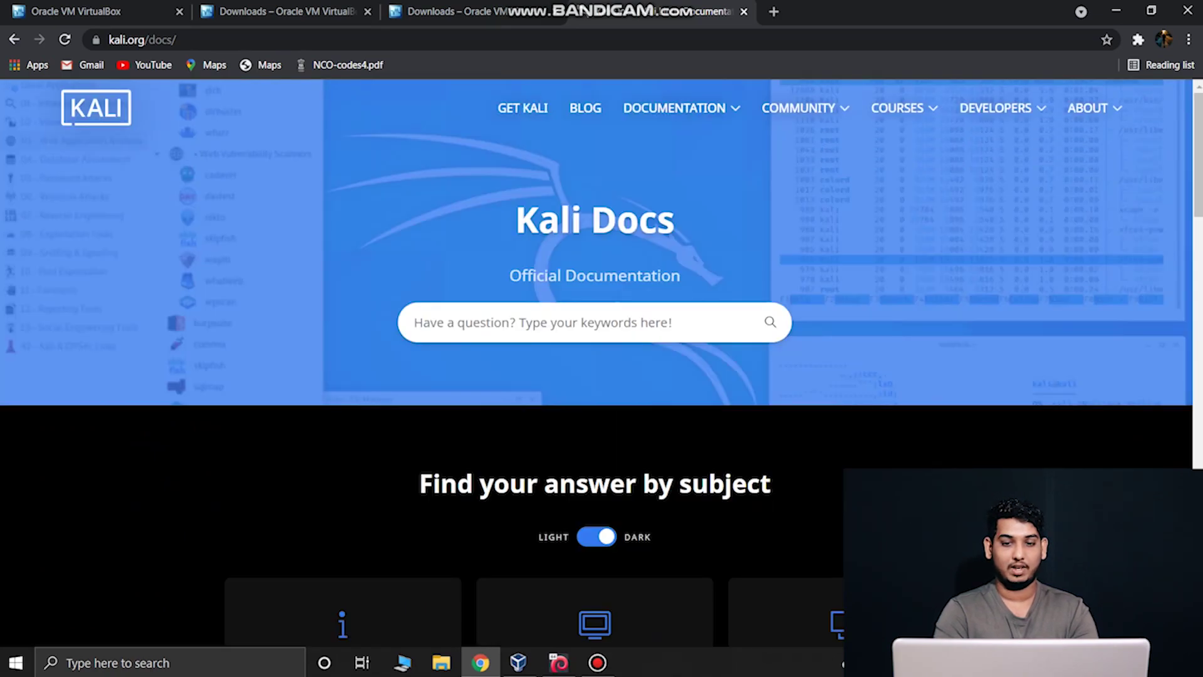
pyautogui.click(14, 39)
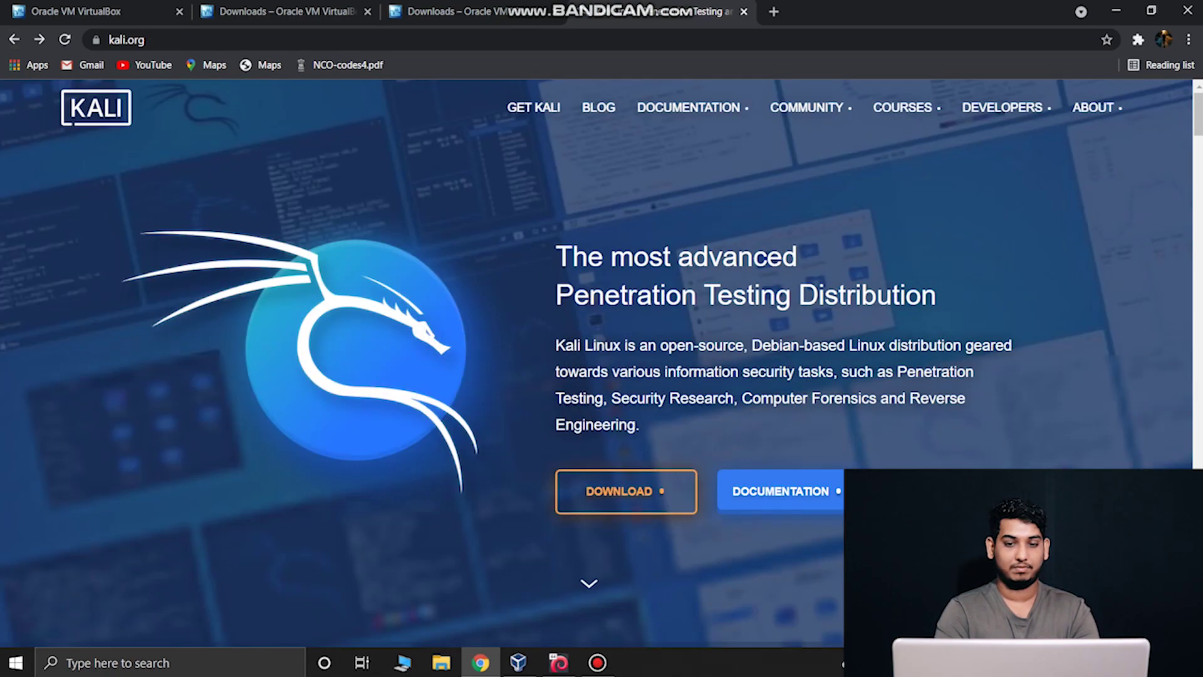
# - Open the Kali download page and go to the Virtual Machines section's 64-bit VMware and VirtualBox images
pyautogui.click(626, 493)
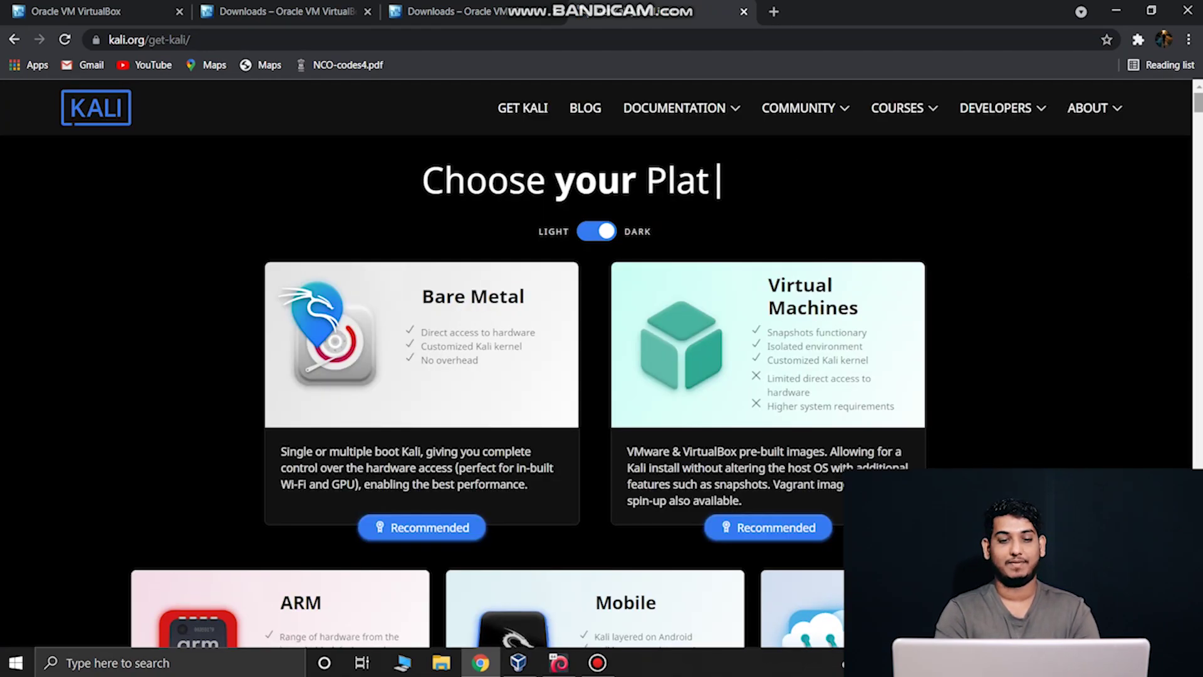
pyautogui.scroll(-1, 596, 364)
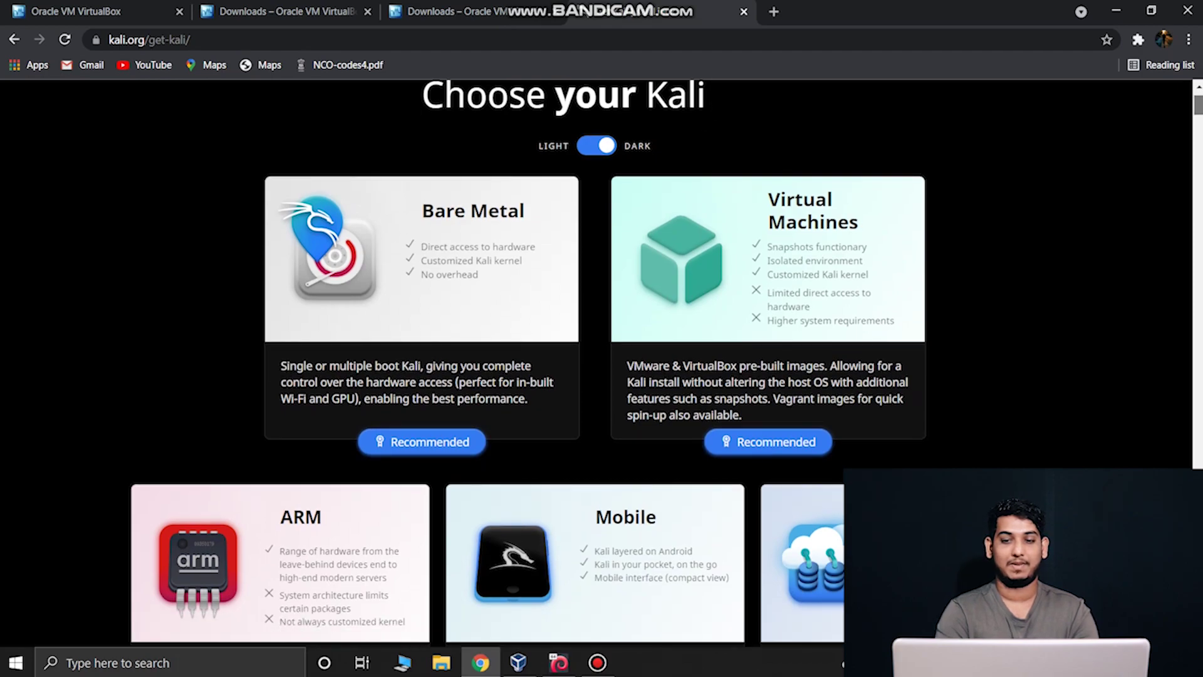
pyautogui.scroll(-2, 595, 363)
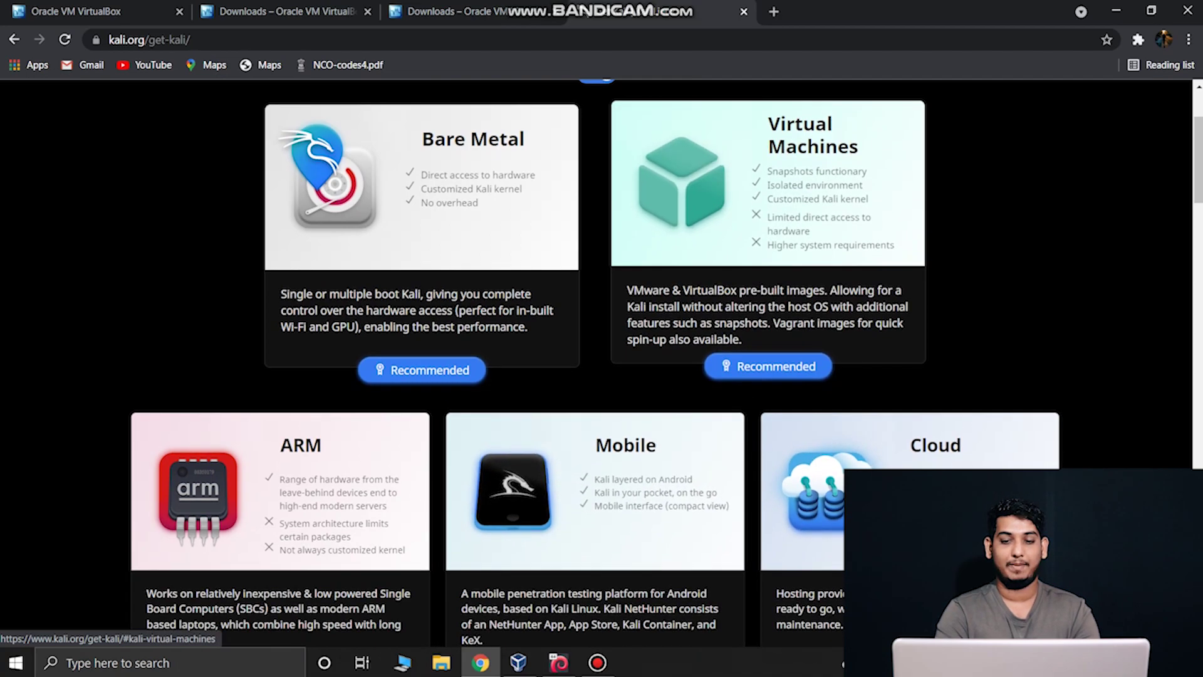
pyautogui.click(768, 188)
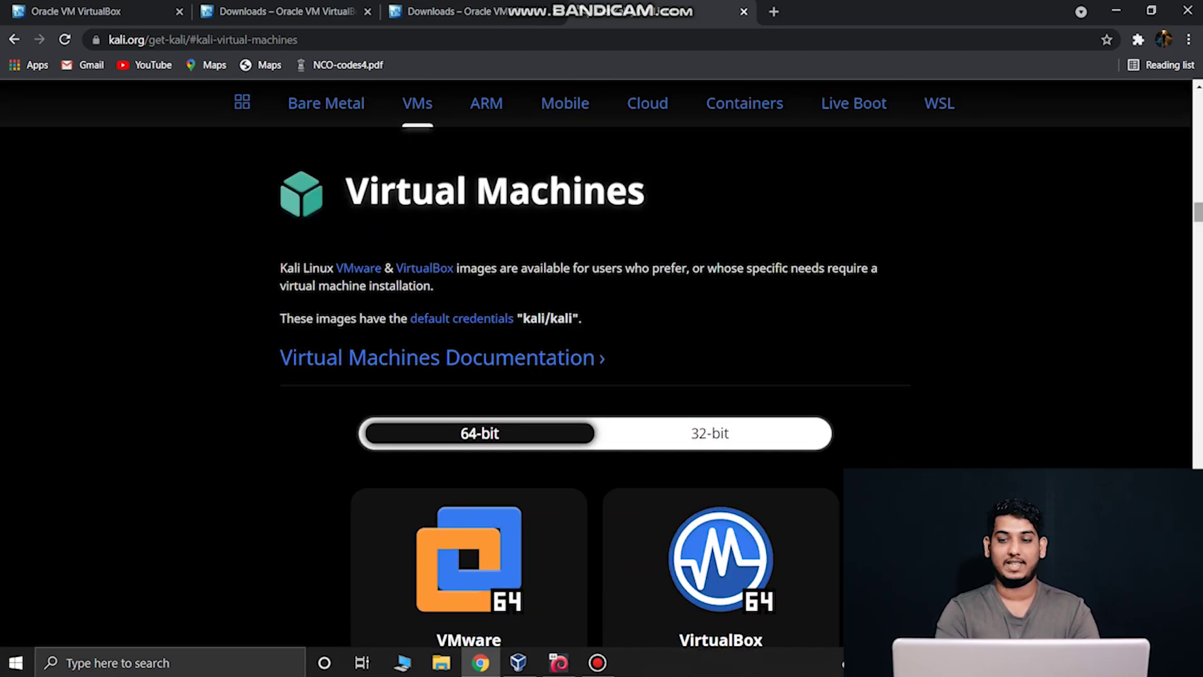
pyautogui.scroll(-3, 468, 376)
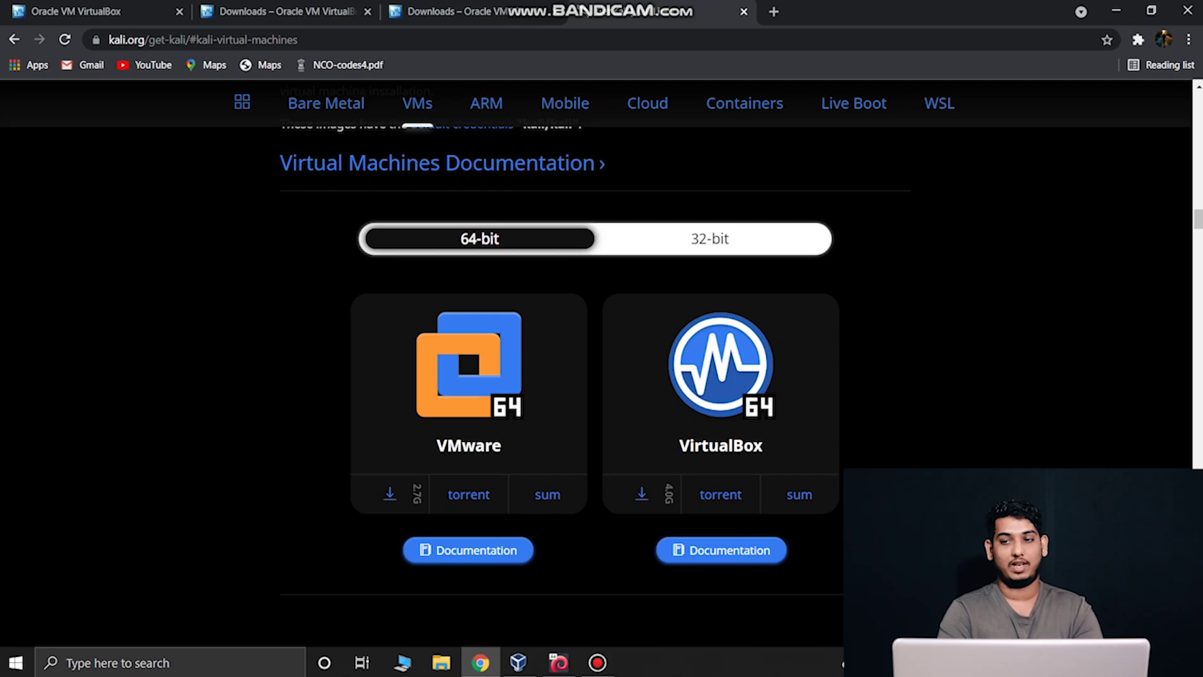
# - Switch to Oracle VM VirtualBox Manager and start importing a virtual appliance from its general tools
pyautogui.click(1116, 12)
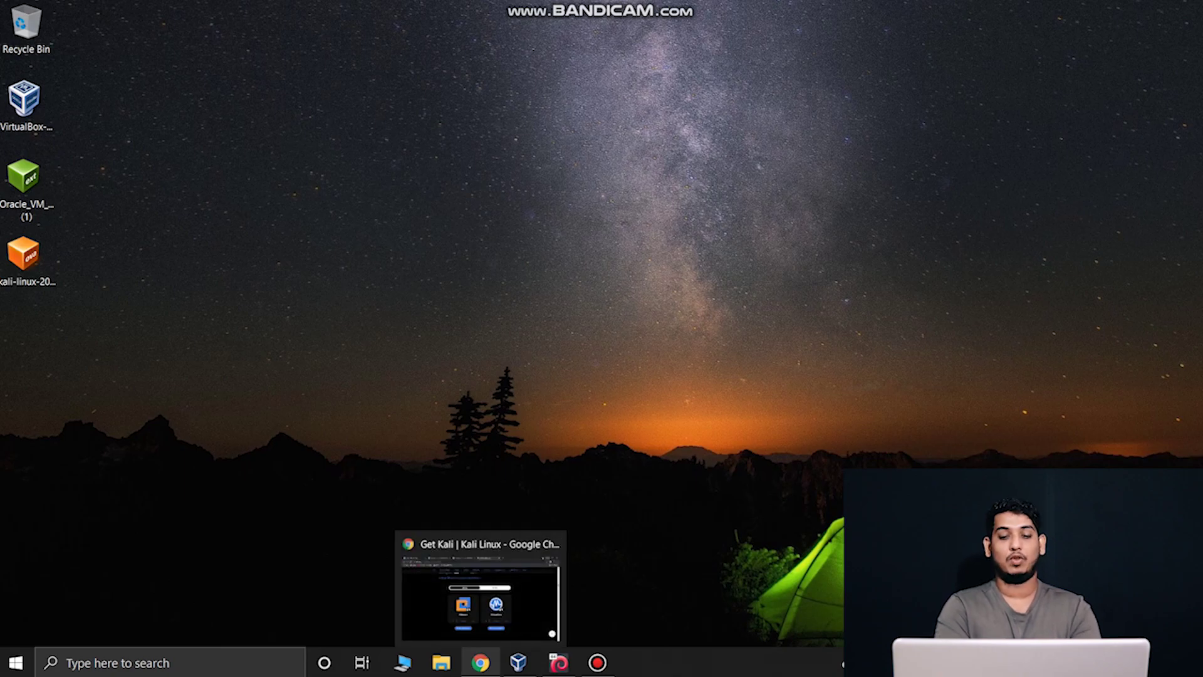
pyautogui.click(518, 662)
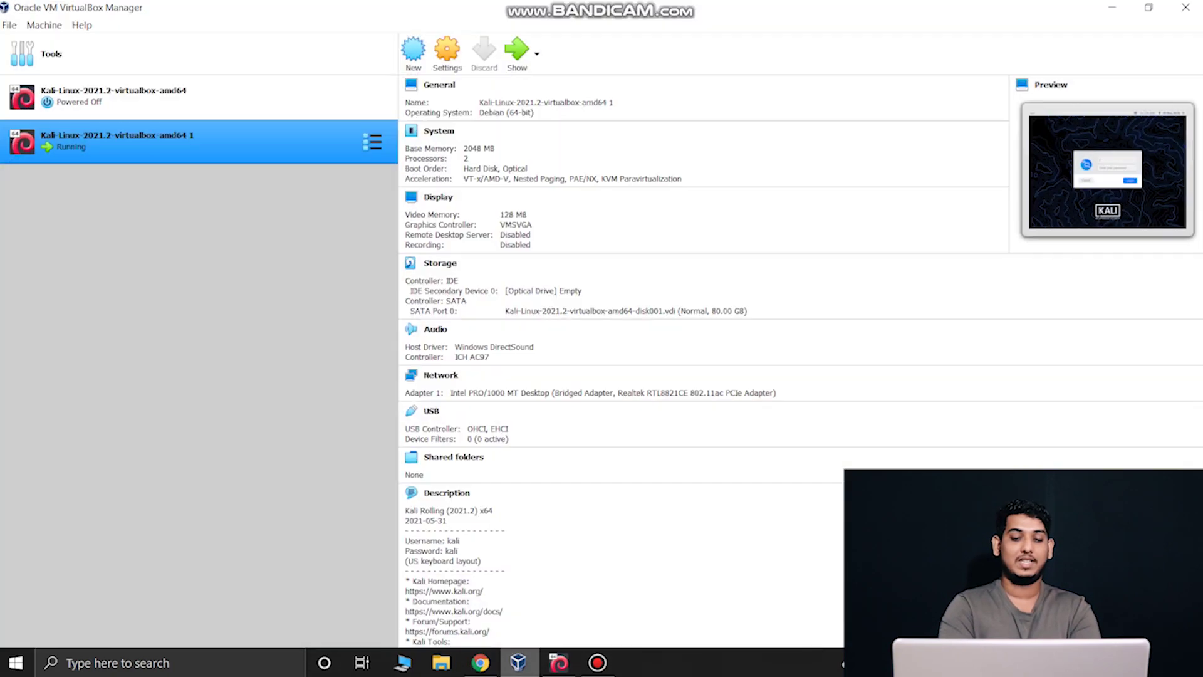
pyautogui.click(199, 54)
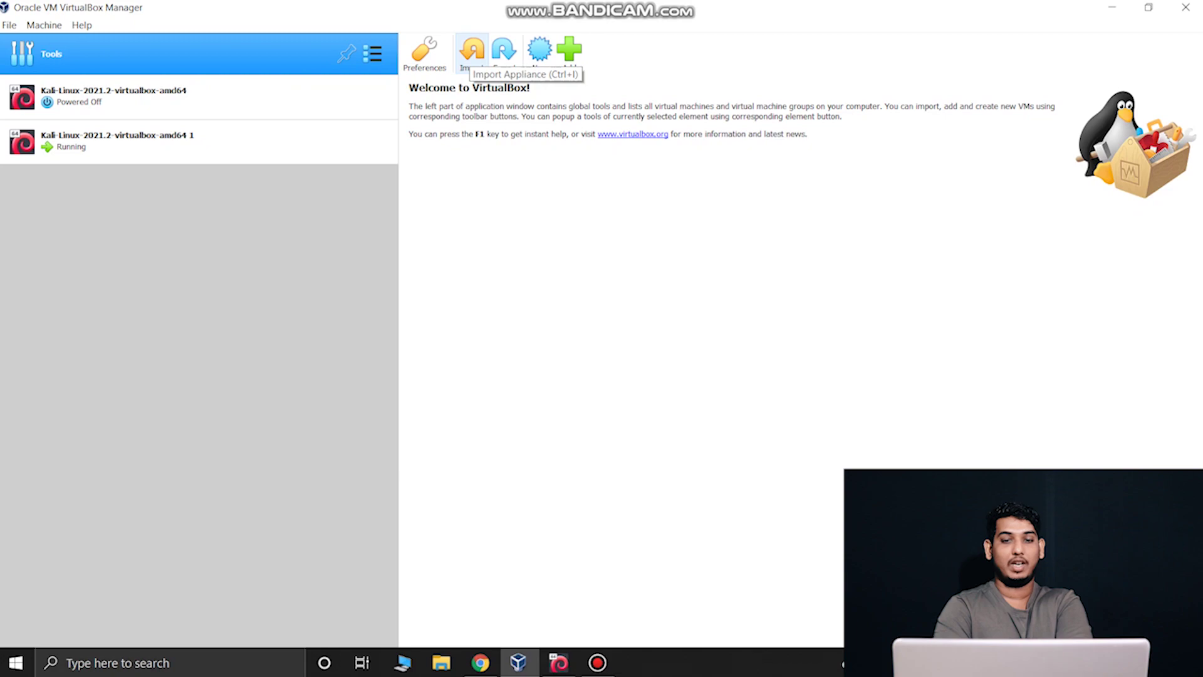
pyautogui.click(471, 53)
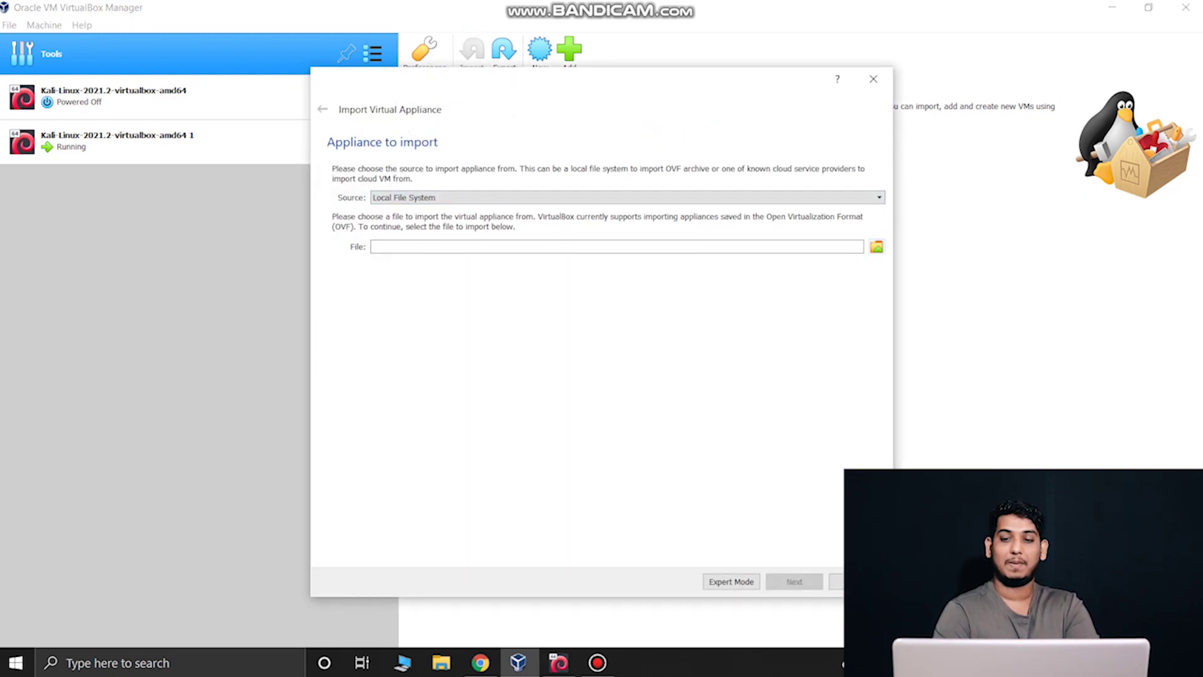
# - Choose kali-linux-2021.2-virtualbox-amd64.ova from the Desktop as the appliance to import and proceed to its appliance settings
pyautogui.click(876, 246)
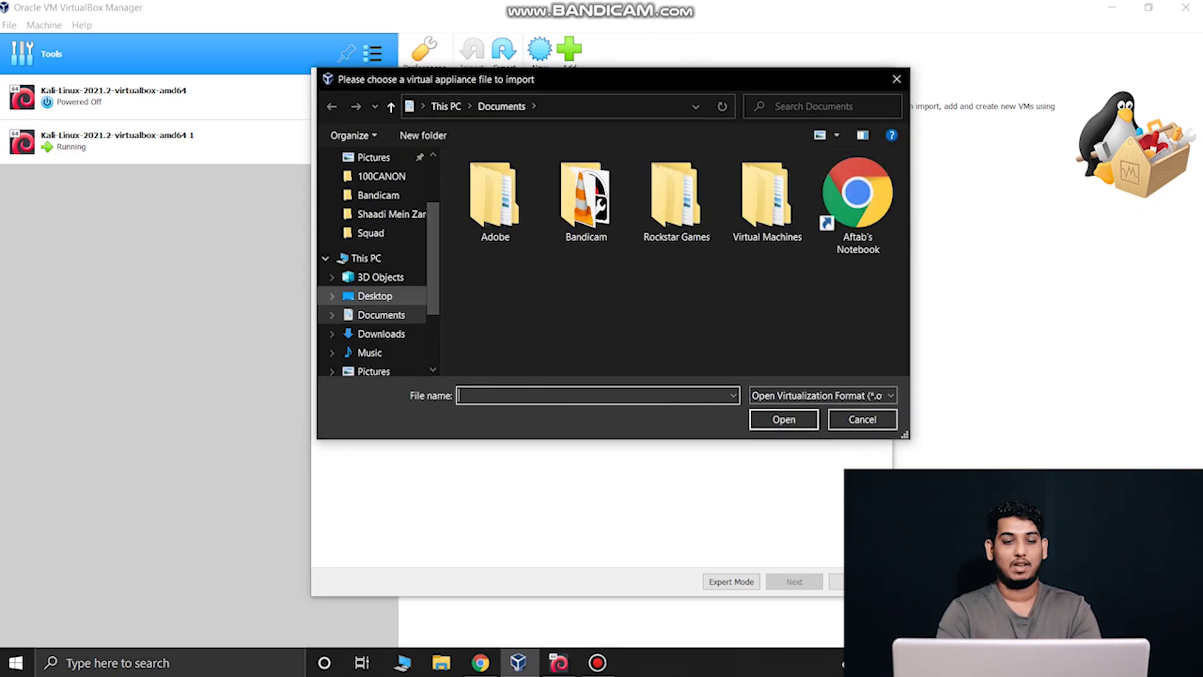
pyautogui.click(375, 295)
pyautogui.doubleClick(495, 200)
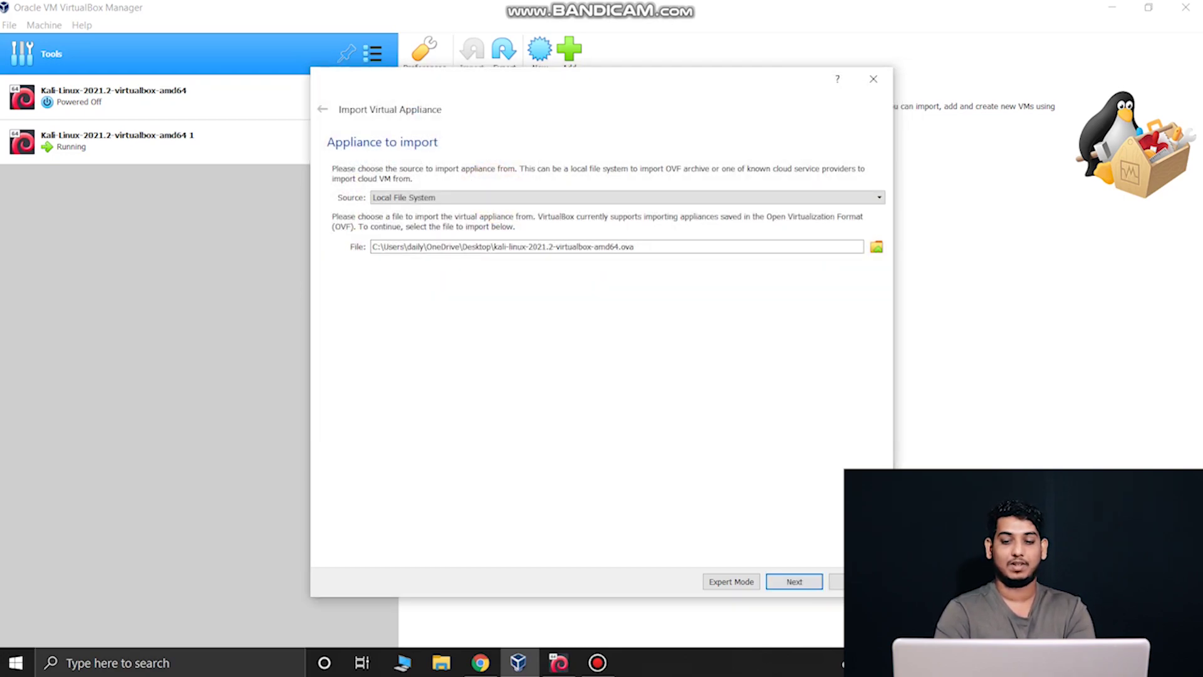
pyautogui.press('Return')
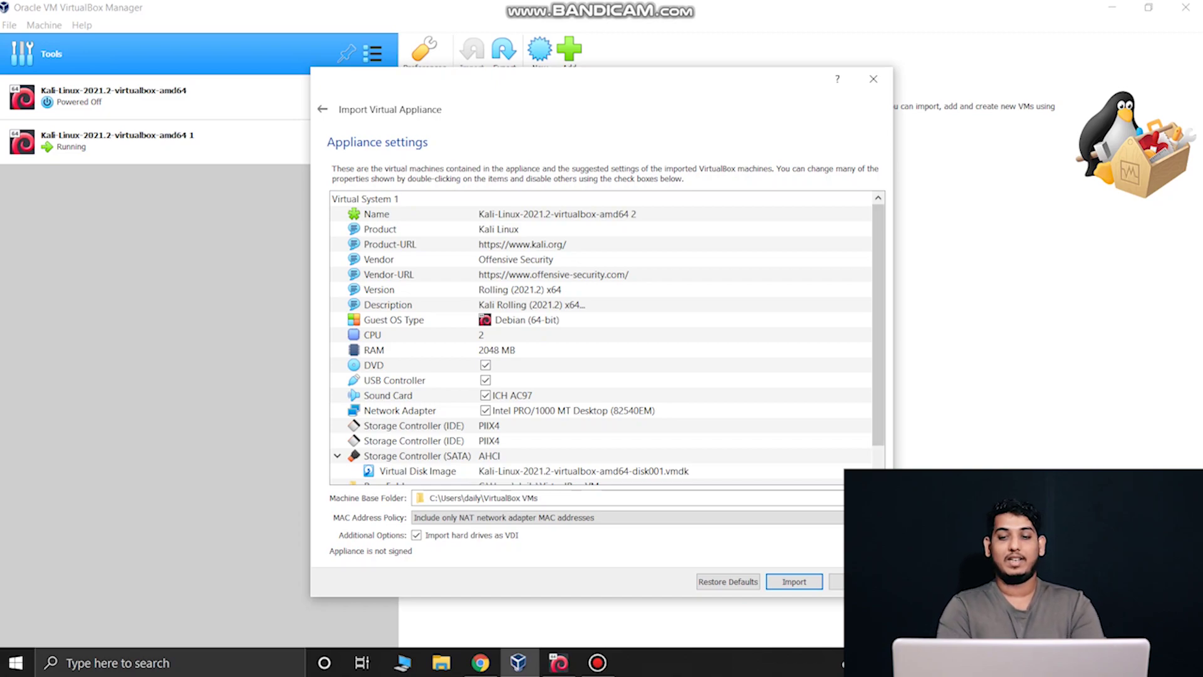
# - Look over the suggested appliance settings, import the appliance with them and accept the software license agreement
pyautogui.scroll(-1, 602, 339)
pyautogui.scroll(1, 602, 338)
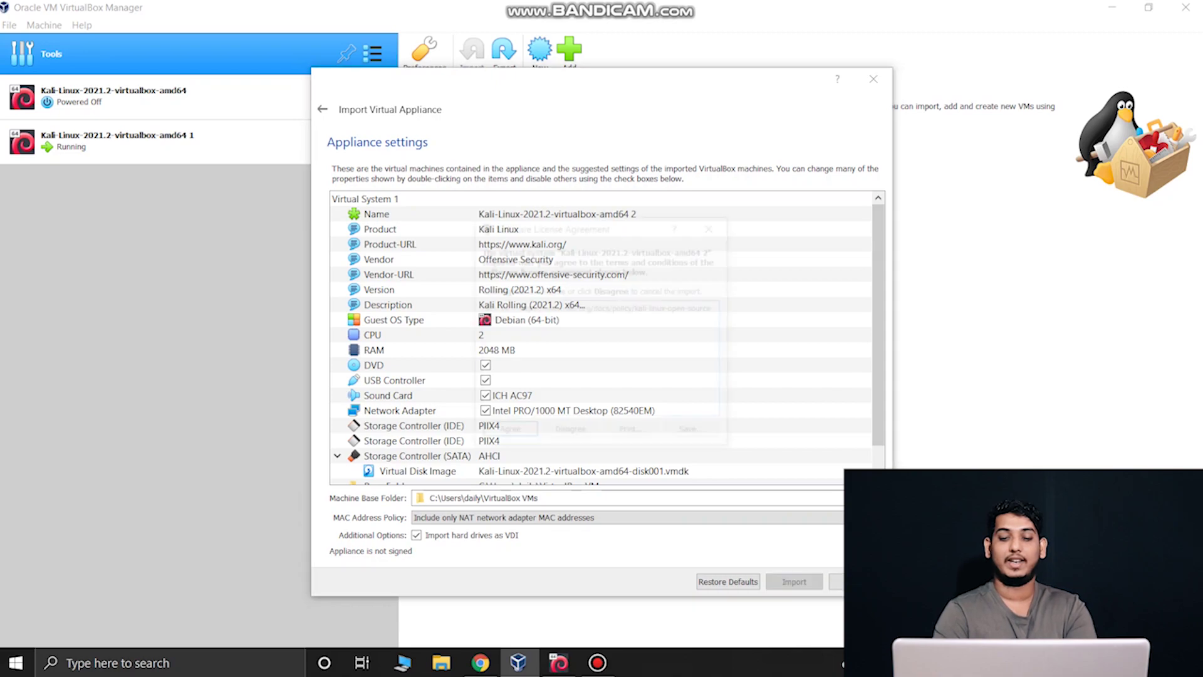
pyautogui.press('Return')
pyautogui.click(507, 434)
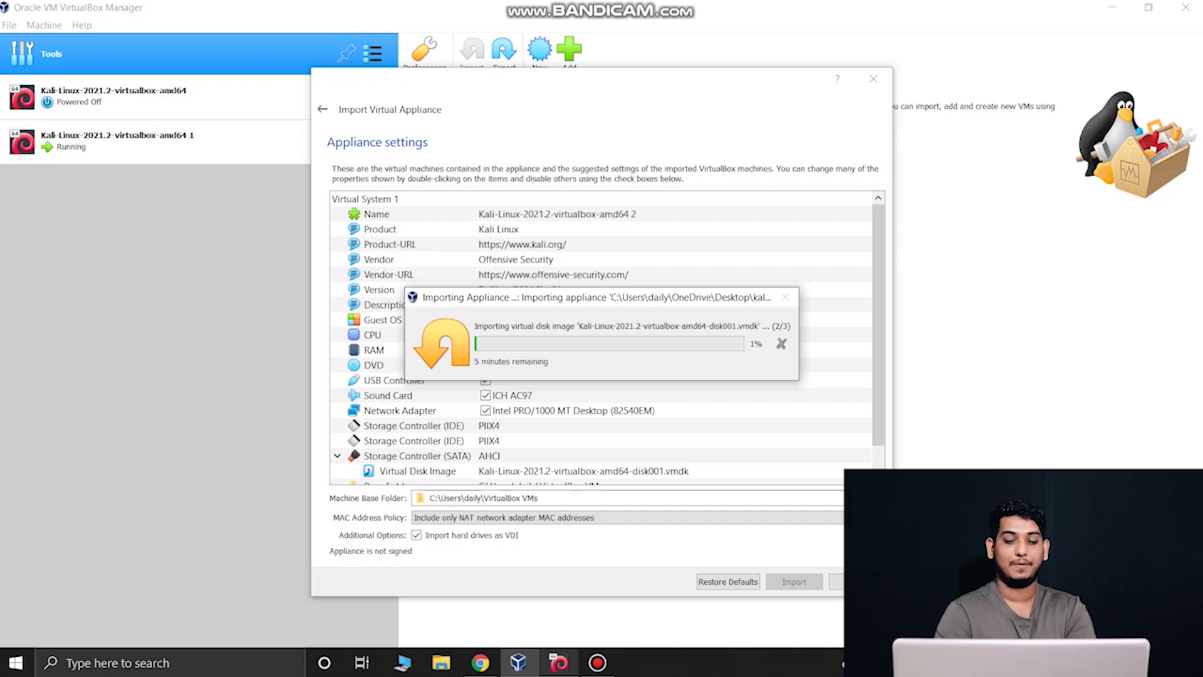
# - Switch to the running Kali-Linux-2021.2-virtualbox-amd64 1 machine and log in with the account's username and password
pyautogui.click(558, 662)
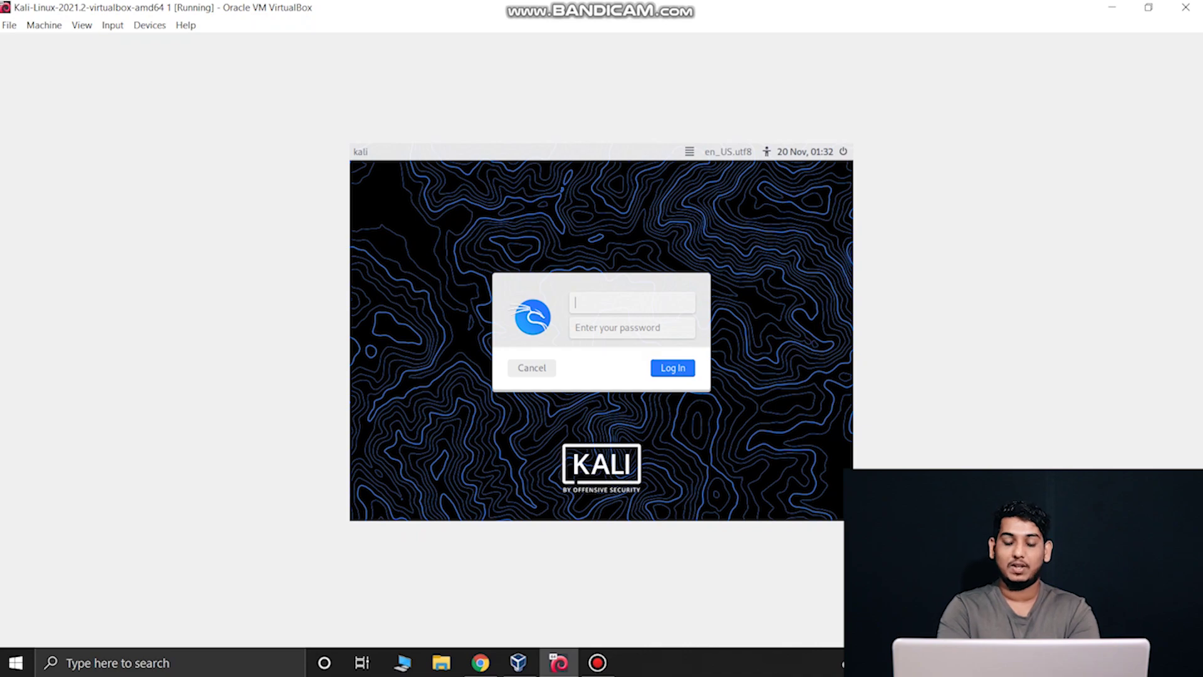
pyautogui.write('kali')
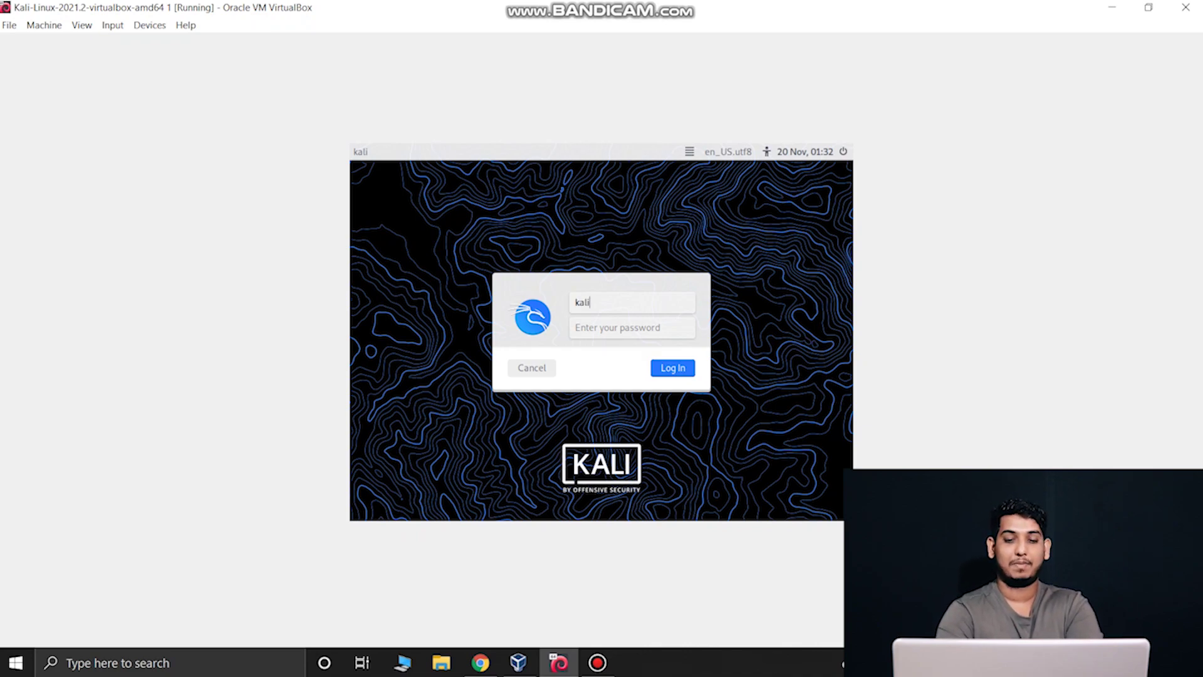
pyautogui.press('Tab')
pyautogui.click(593, 303)
pyautogui.press('BackSpace')
pyautogui.press('Tab')
pyautogui.write('kali')
pyautogui.press('Return')
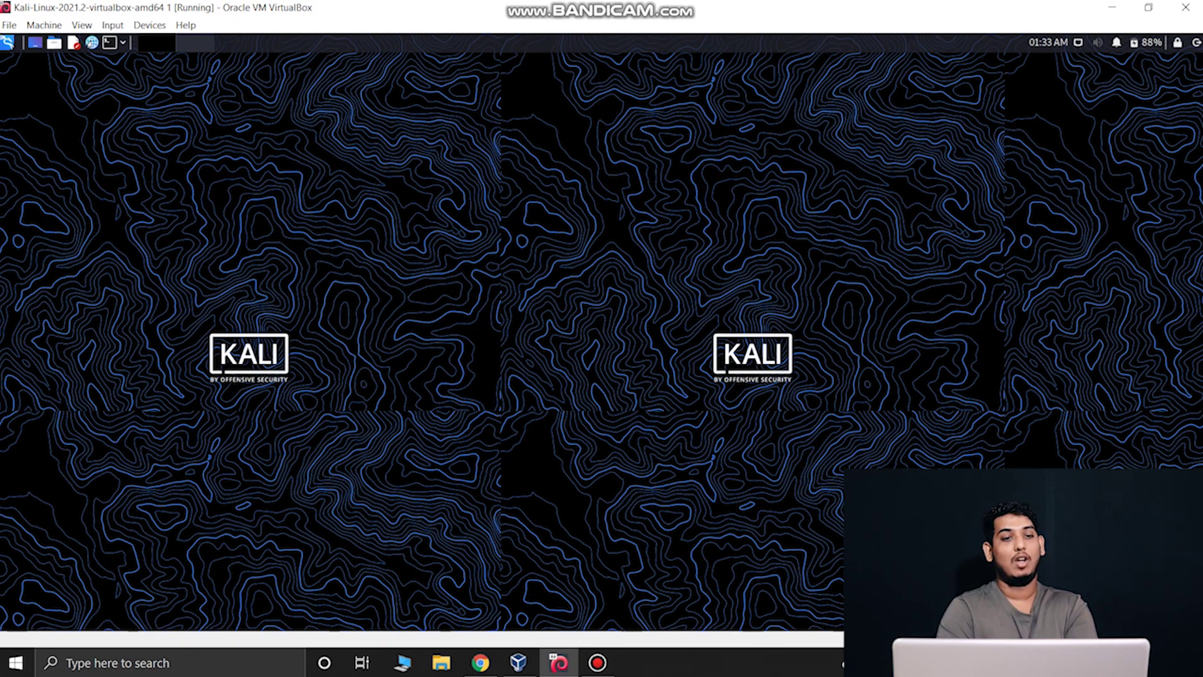
pyautogui.press('Escape')
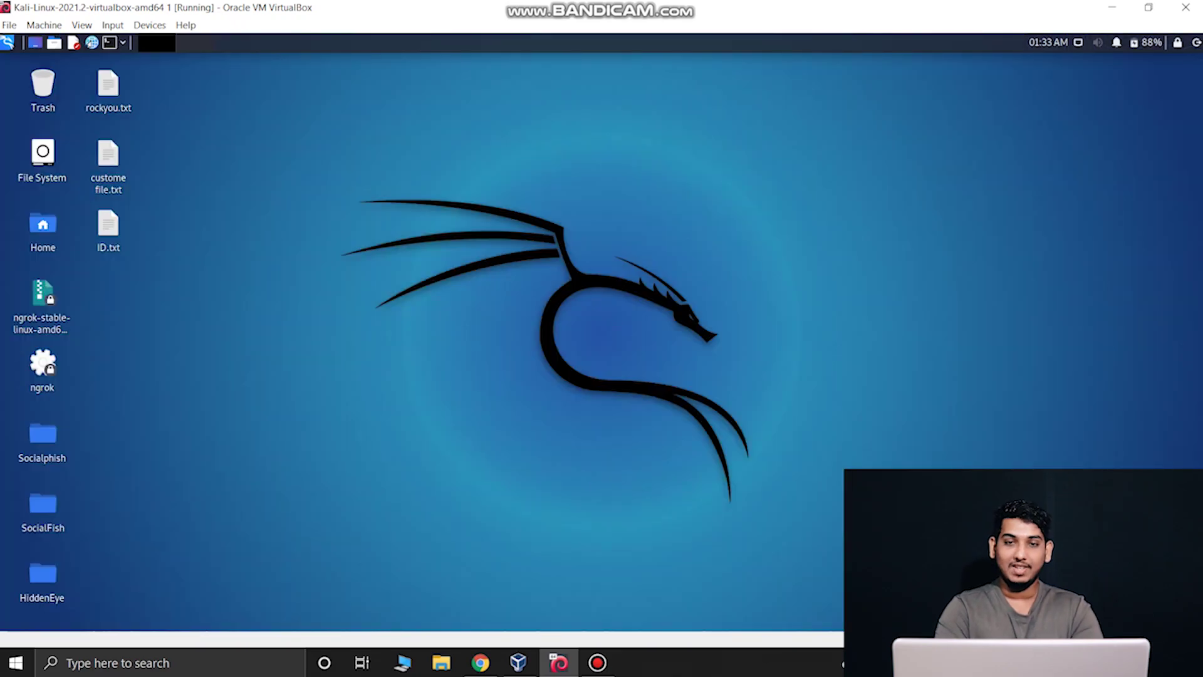
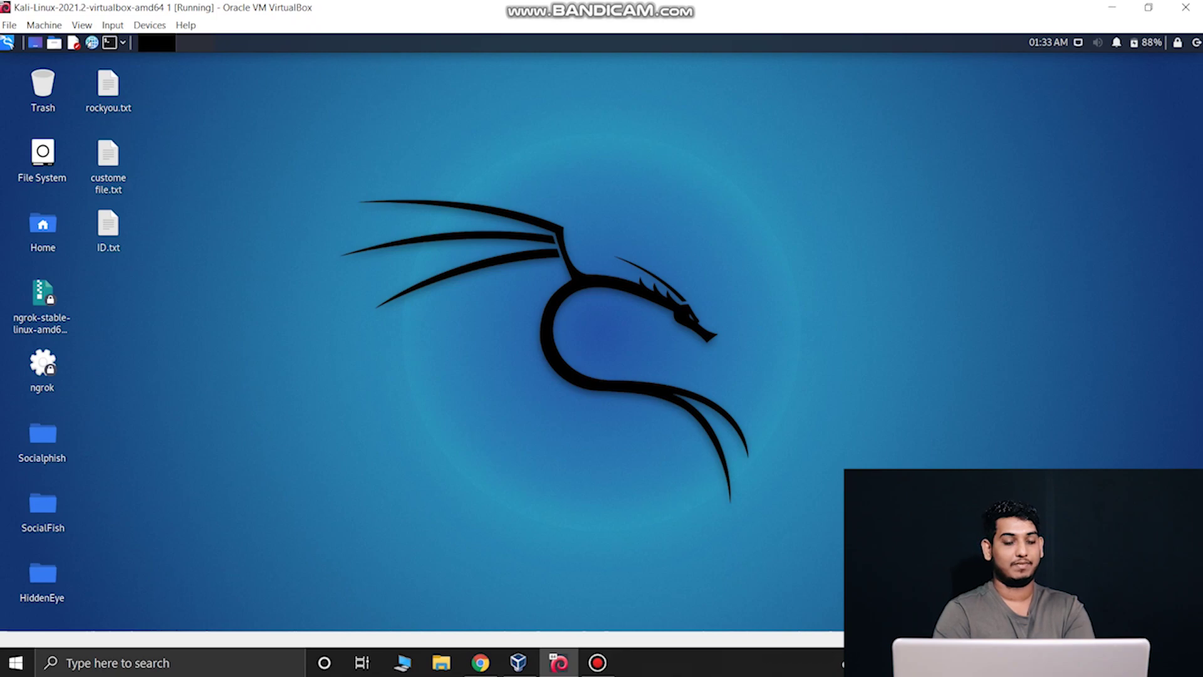
# - Try out the terminal by entering sudo apt without running it, and close the terminal with the command cleared
pyautogui.hotkey('ctrl', 'alt', 't')
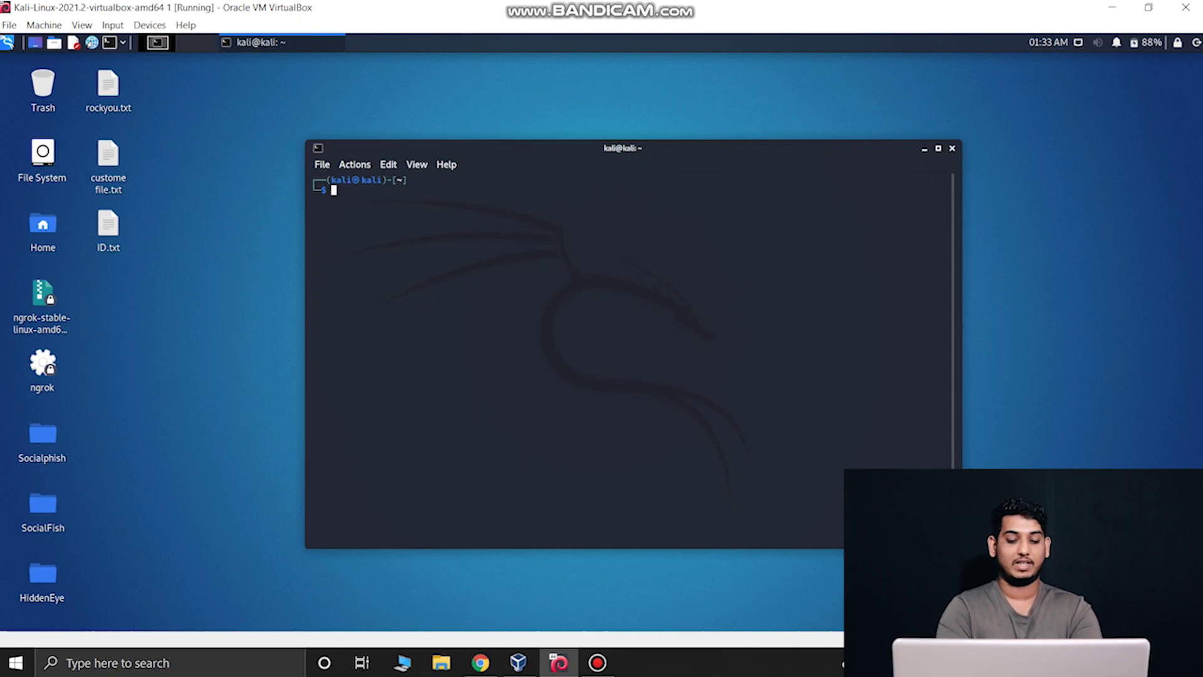
pyautogui.write('sudo apt')
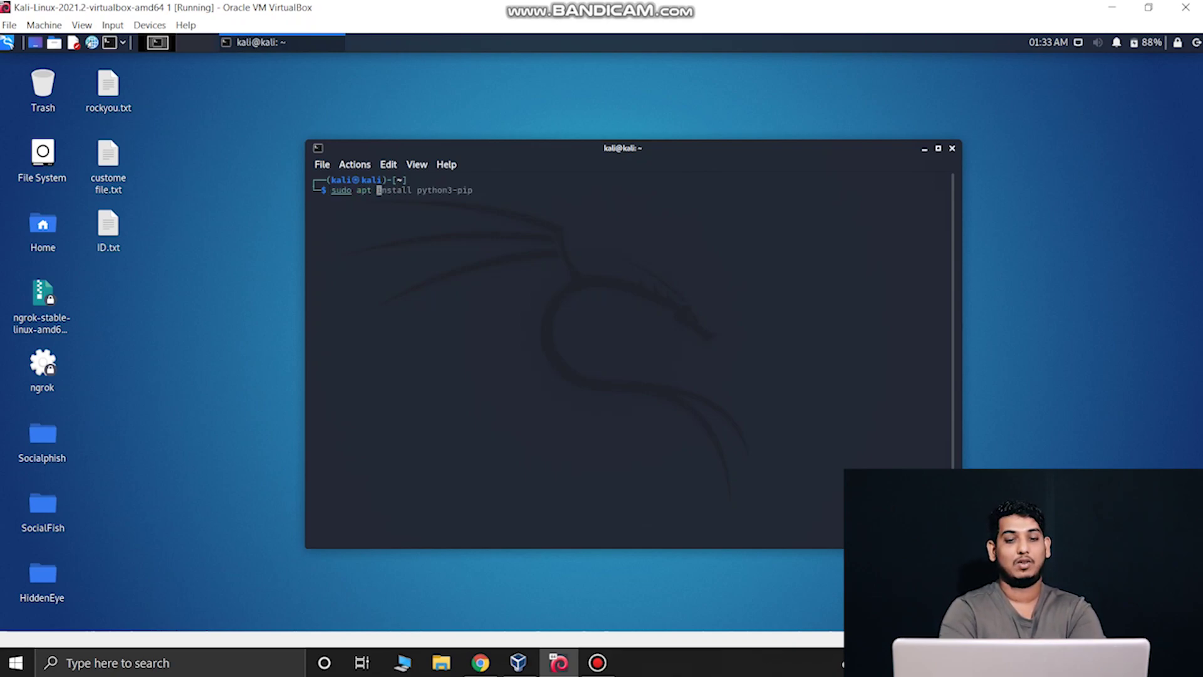
pyautogui.press('BackSpace')
pyautogui.press('BackSpace')
pyautogui.press('BackSpace')
pyautogui.press('BackSpace')
pyautogui.press('BackSpace')
pyautogui.press('BackSpace')
pyautogui.press('BackSpace')
pyautogui.press('BackSpace')
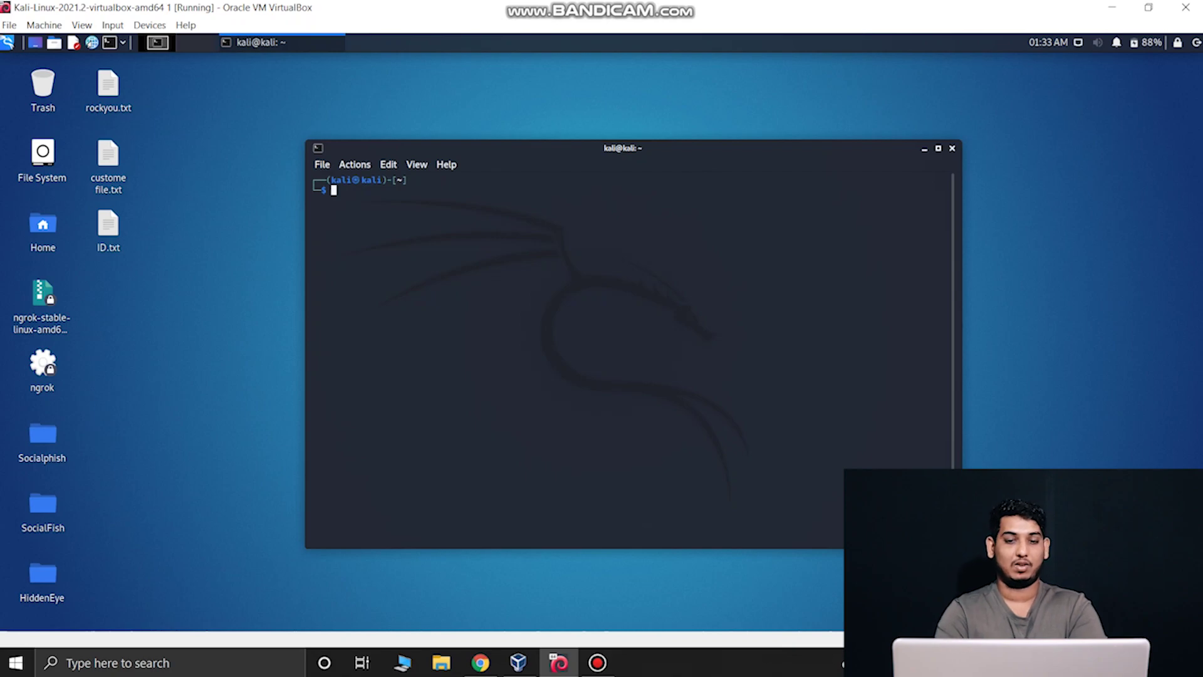
pyautogui.click(951, 148)
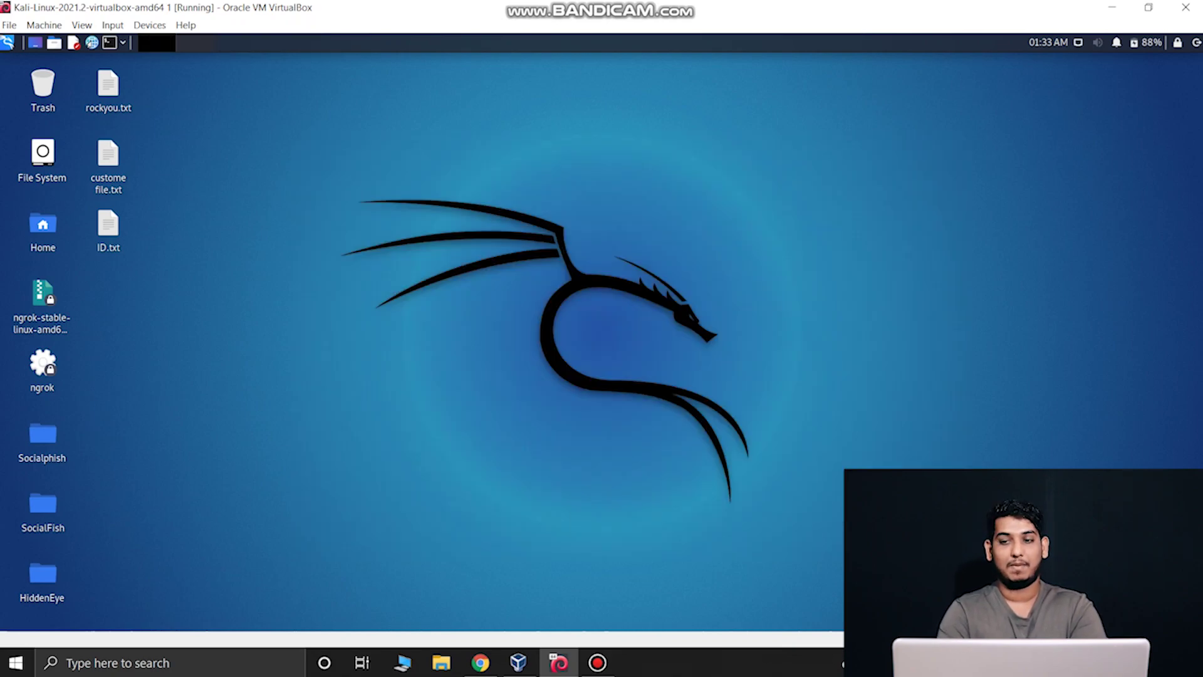
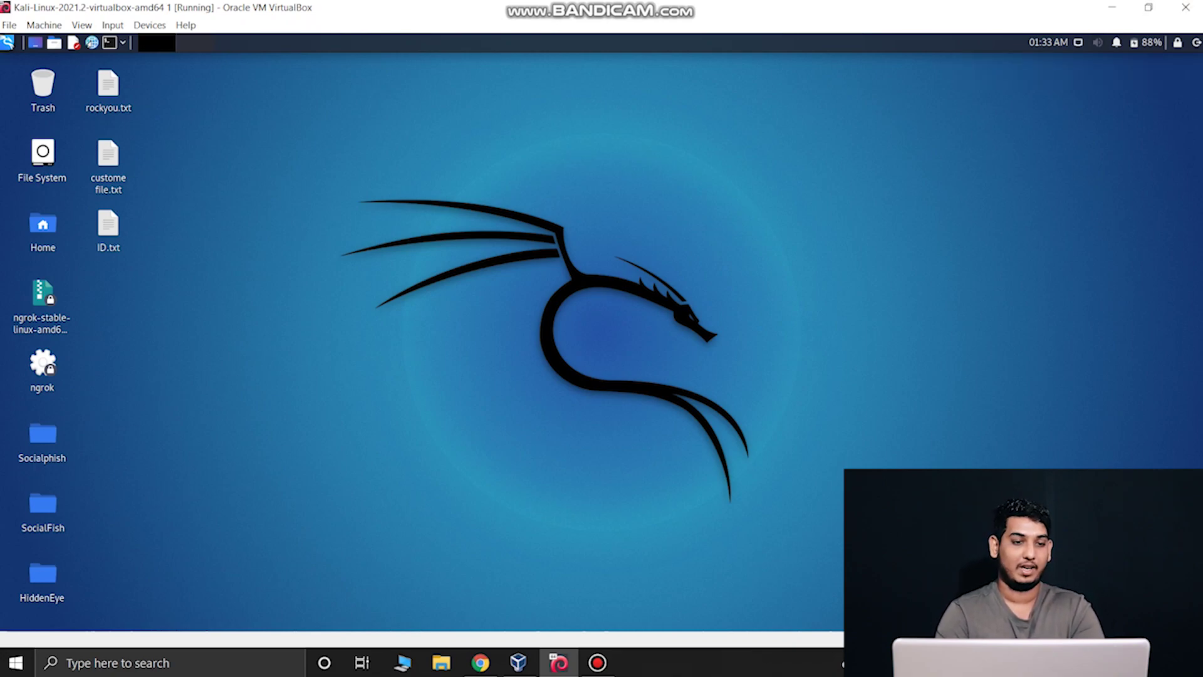
# - Open the Kali applications menu to view the favorites and tool categories
pyautogui.press('super')
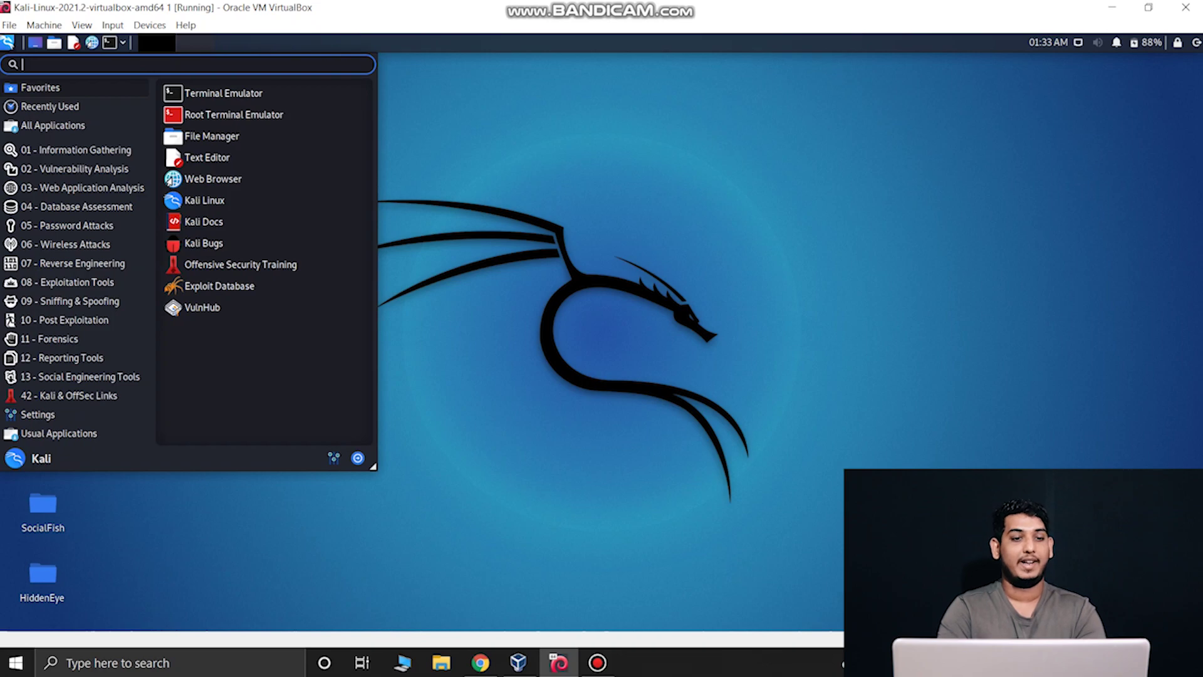